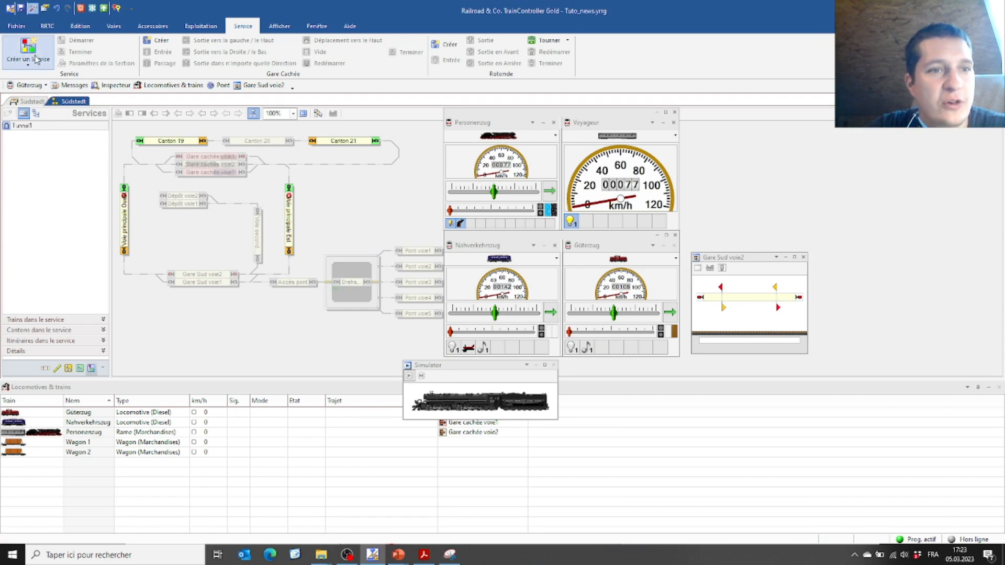
Create a new booster service and name it Booster1.
left_click(28, 53)
left_click(36, 283)
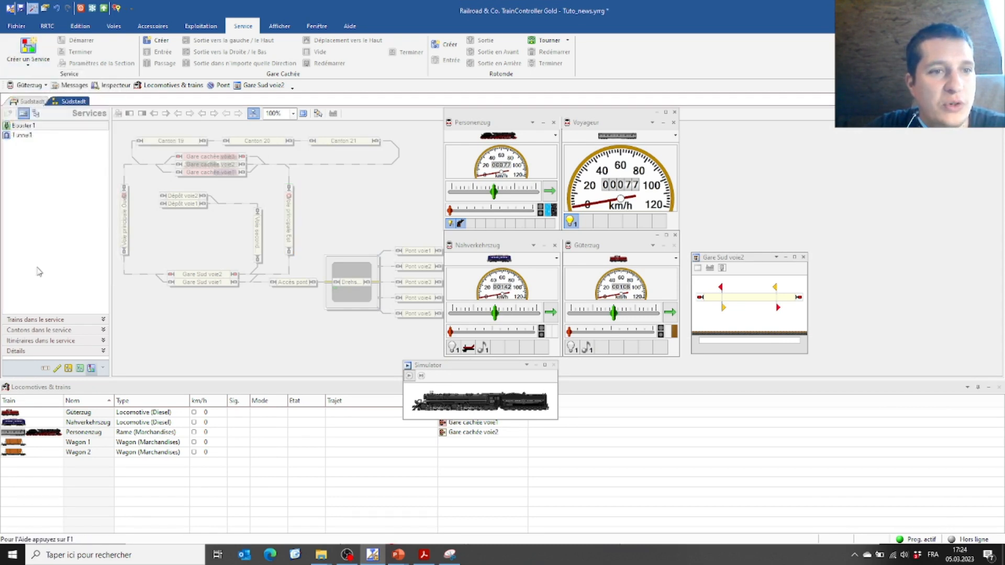
double_click(30, 128)
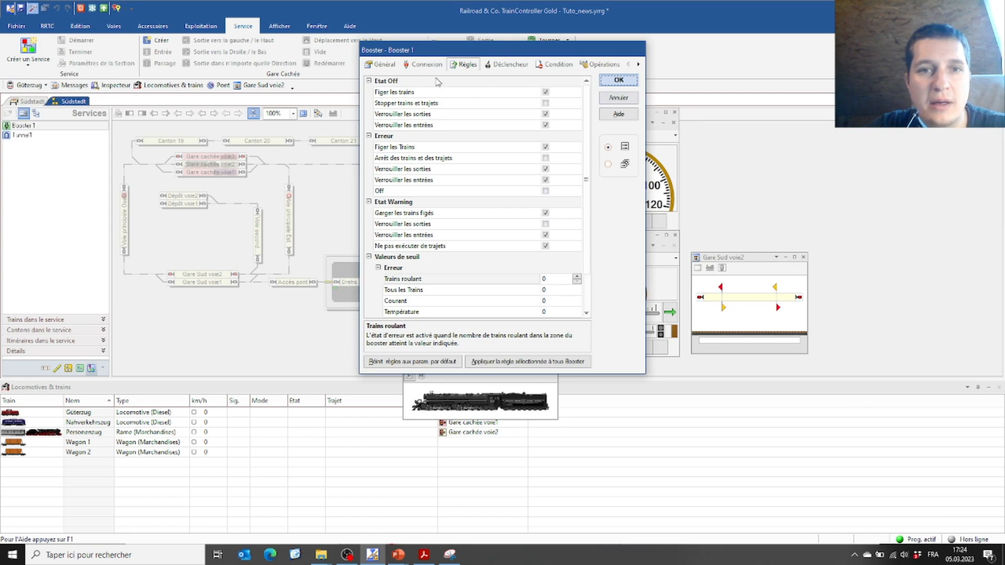
left_click(381, 63)
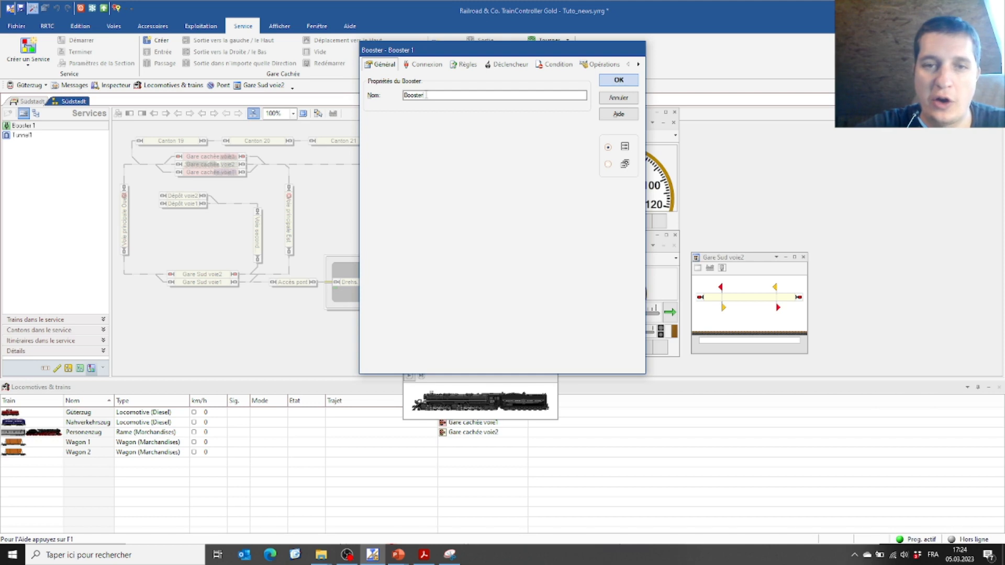
key("Return")
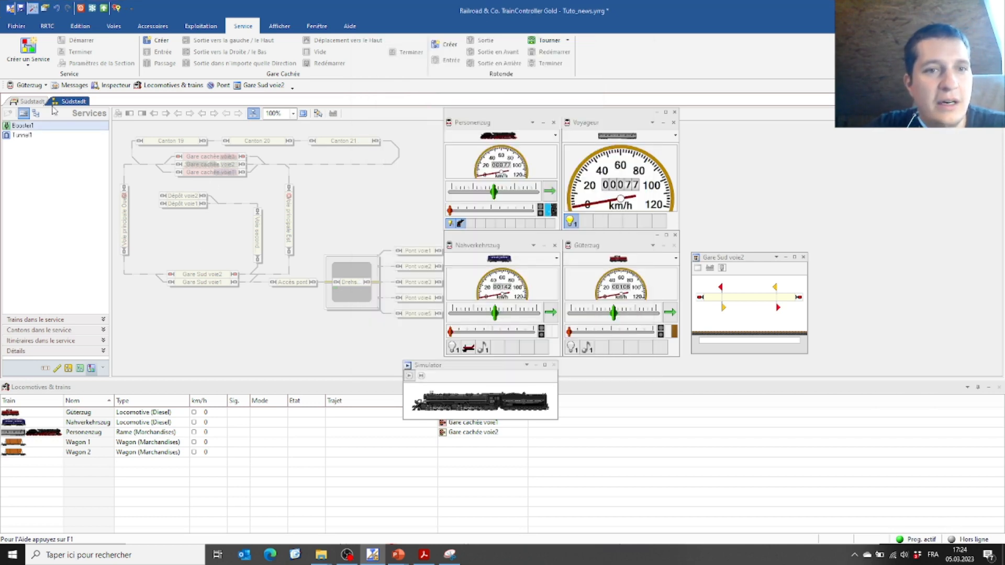
Assign Canton 19, 20 and 21 and Gare cachée voie1 to voie3, with their connecting links, to Booster1 in the block diagram.
left_click(317, 114)
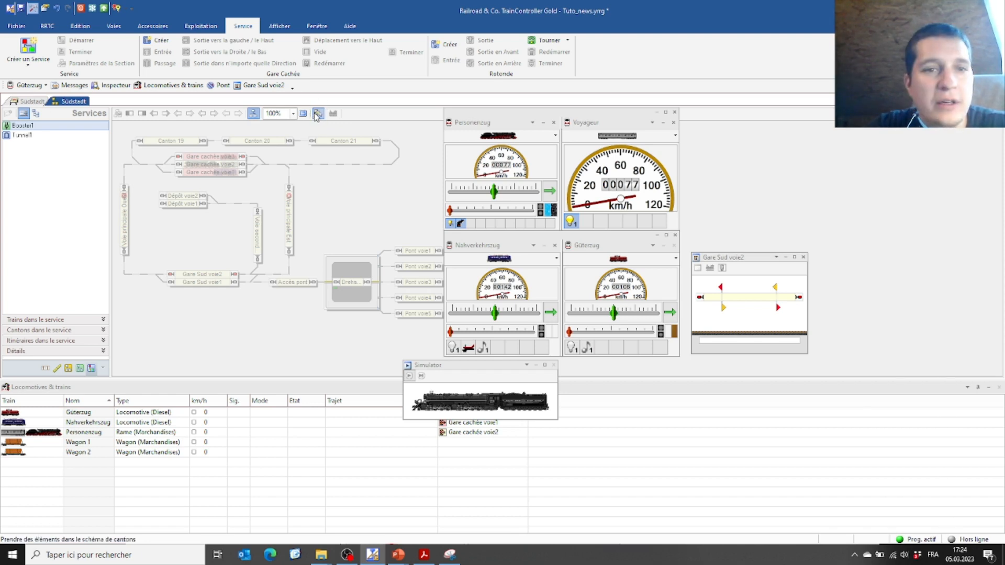
left_click(178, 141)
left_click(259, 140)
left_click(340, 141)
left_click(212, 156)
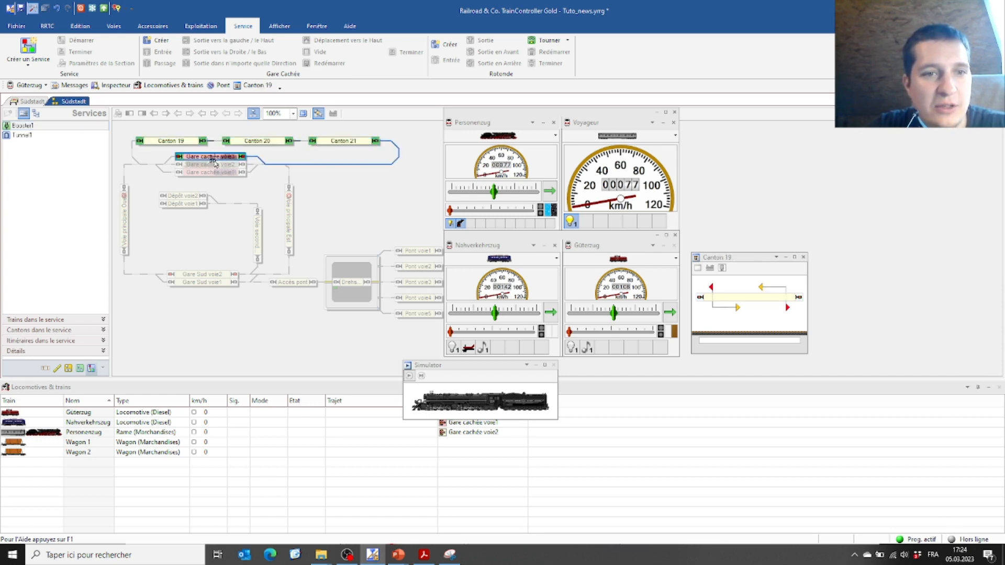
left_click(214, 164)
left_click(214, 172)
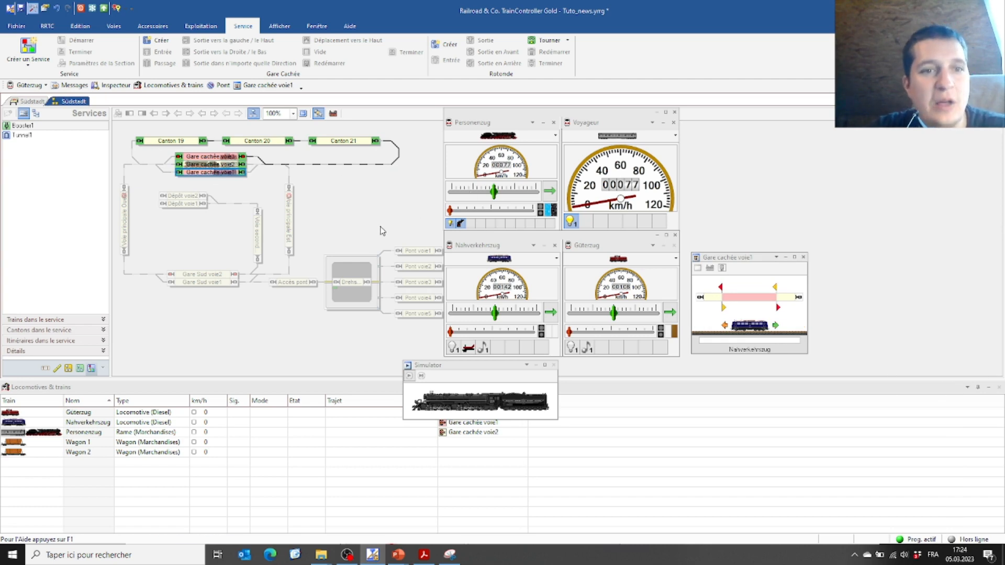
left_click(165, 142)
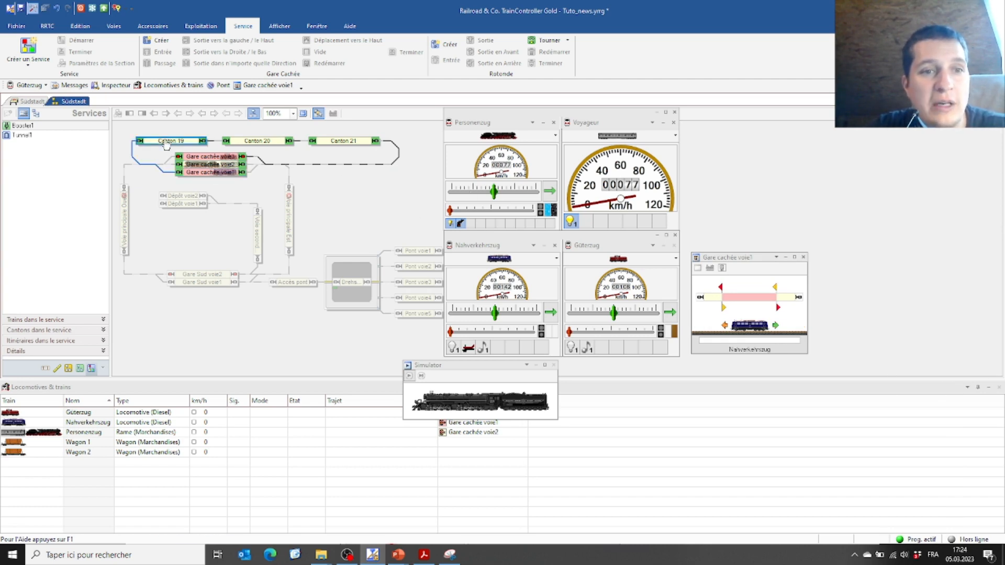
left_click(166, 143)
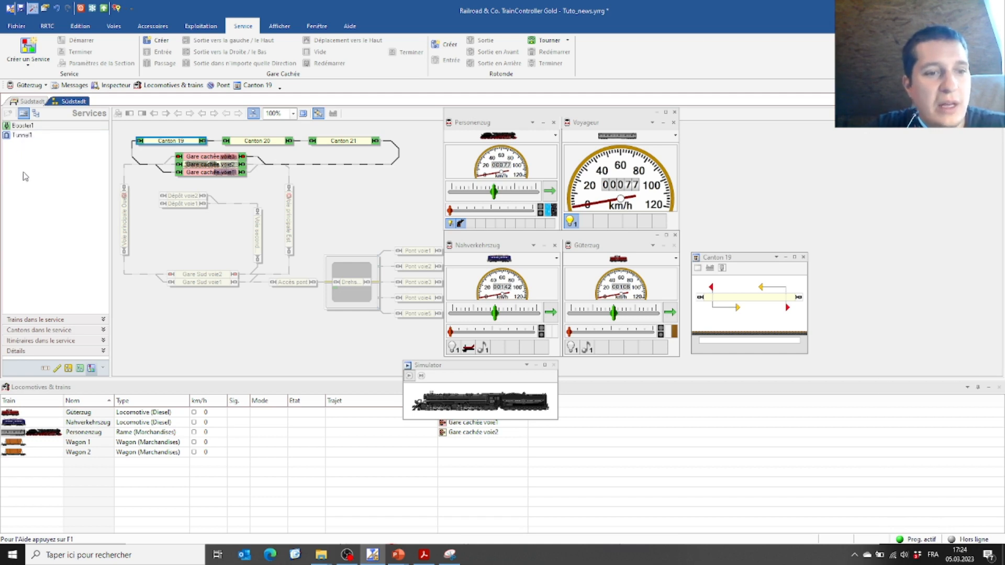
In Booster1's connection settings, assign the On switching command to the digital system 2: ESU ECoS.
double_click(24, 126)
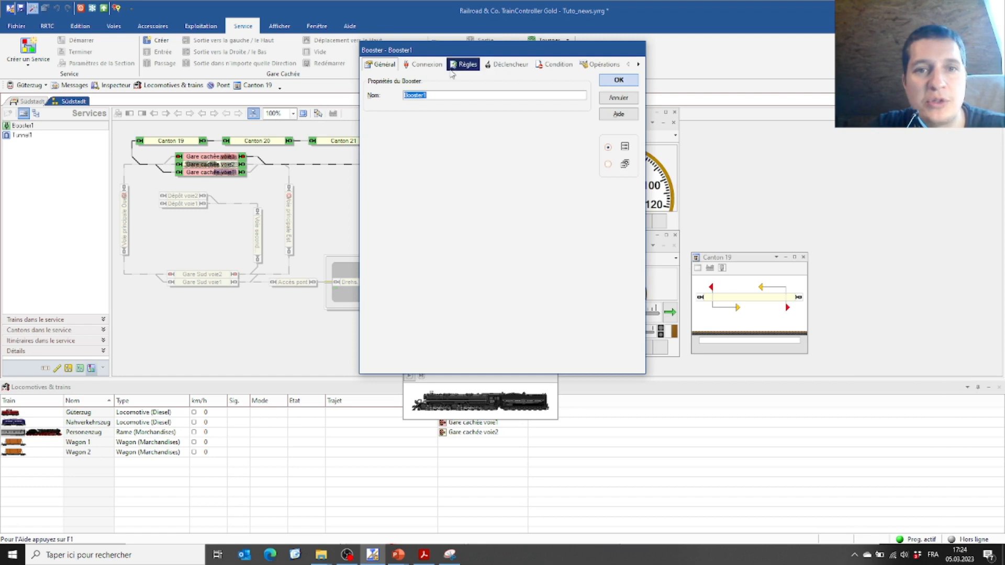
left_click_drag(455, 53, 391, 69)
left_click(362, 80)
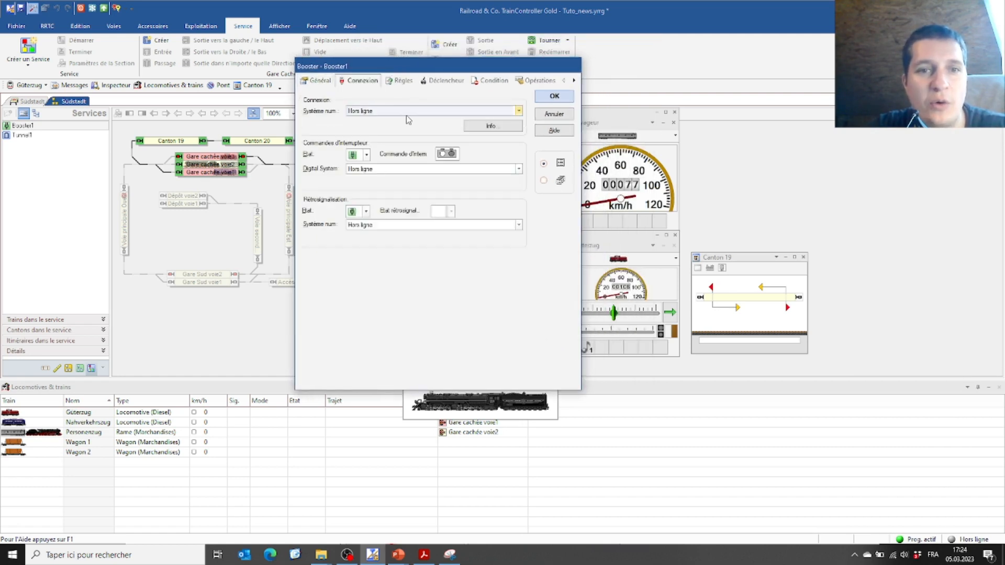
left_click(518, 111)
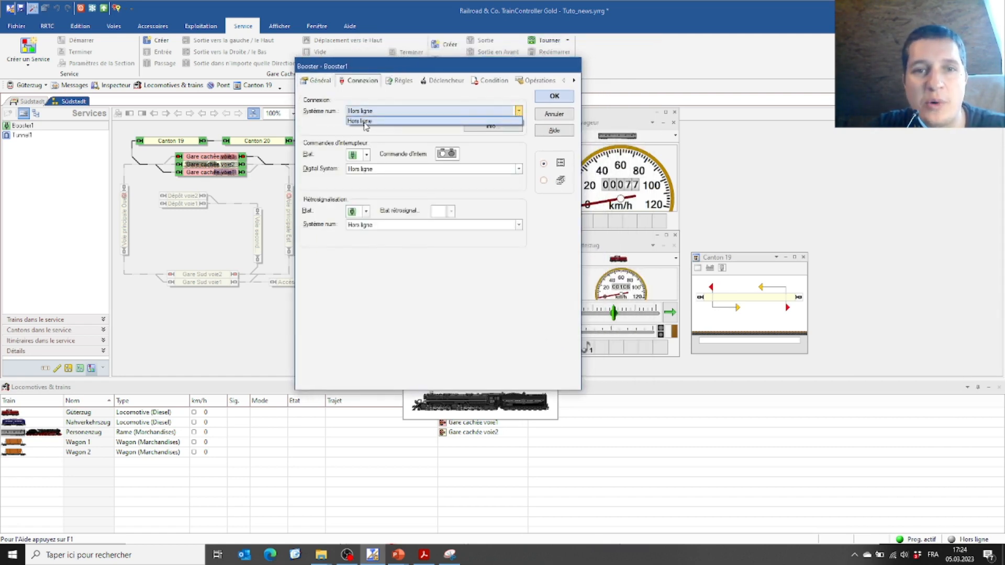
left_click(472, 118)
left_click(367, 154)
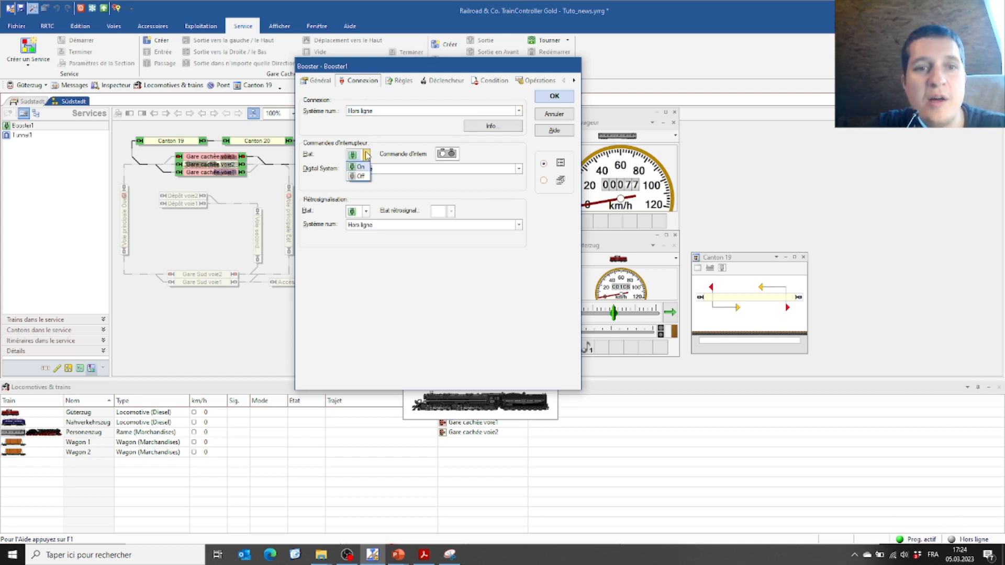
left_click(360, 166)
left_click(378, 169)
left_click(386, 187)
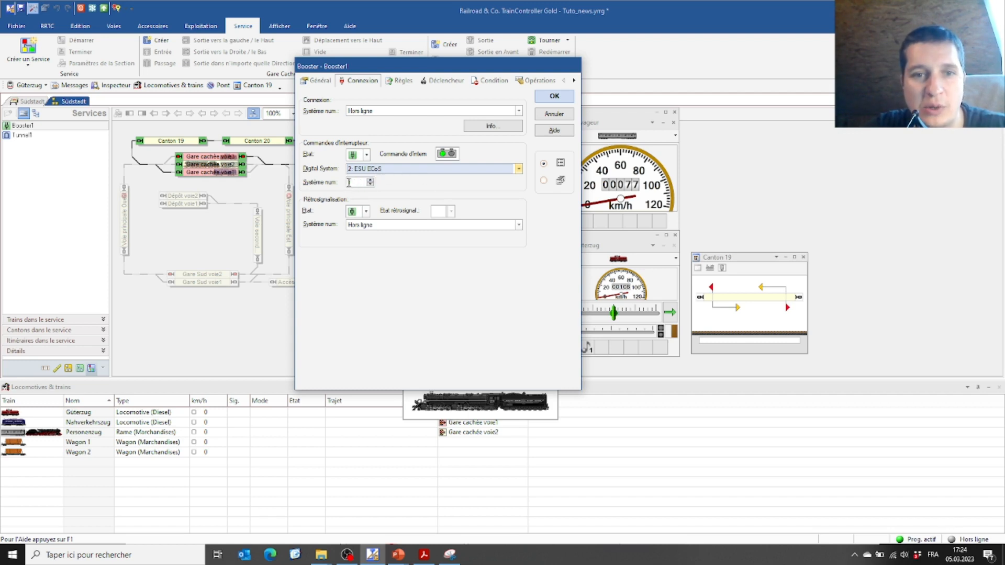
Assign Booster1's Off switching command to the digital system 2: ESU ECoS.
left_click(366, 154)
left_click(362, 175)
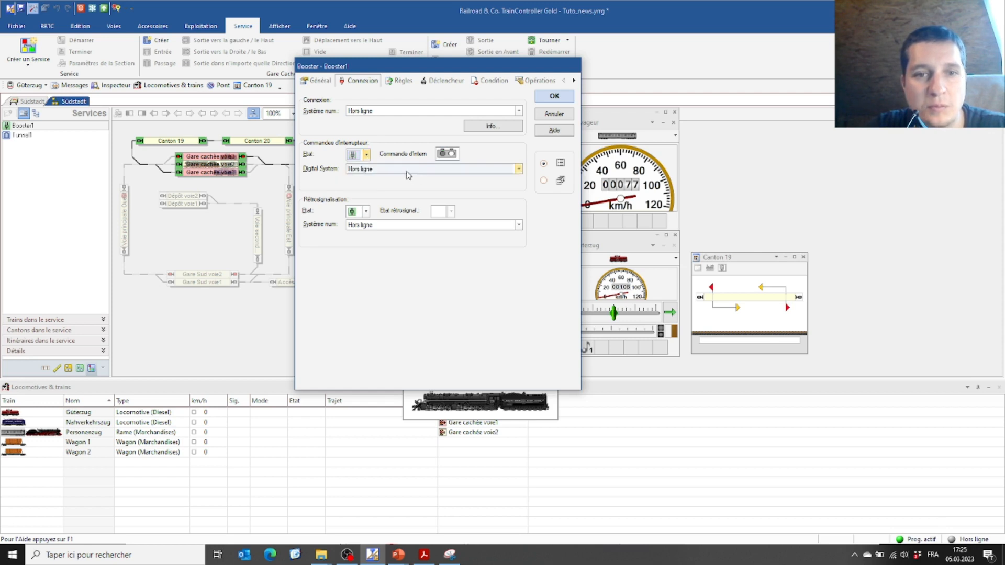
left_click(410, 170)
left_click(385, 187)
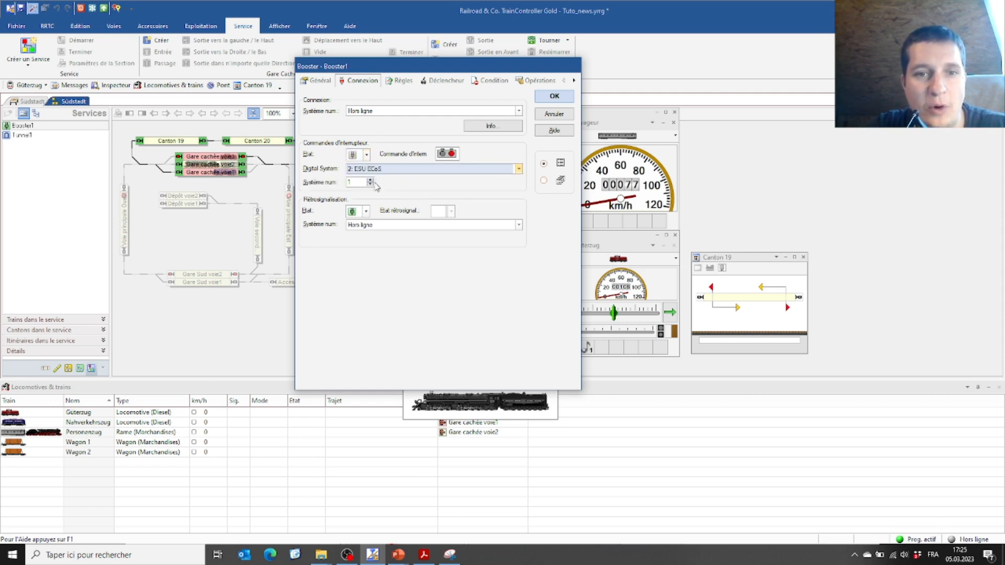
Connect the feedback for Booster1's On state to 2: ESU ECoS - ECoSDetector, input 1.
left_click(366, 211)
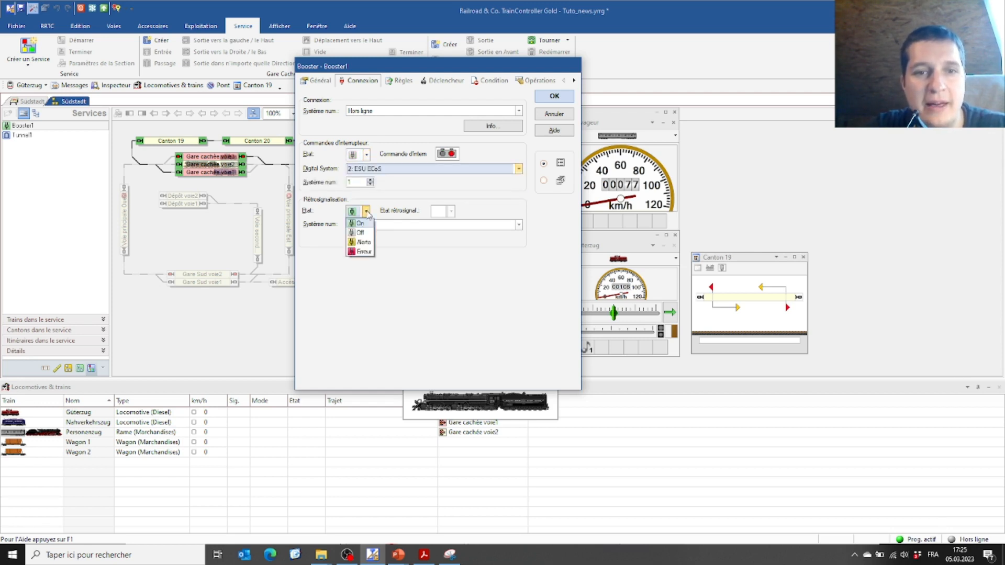
left_click(360, 223)
left_click(518, 224)
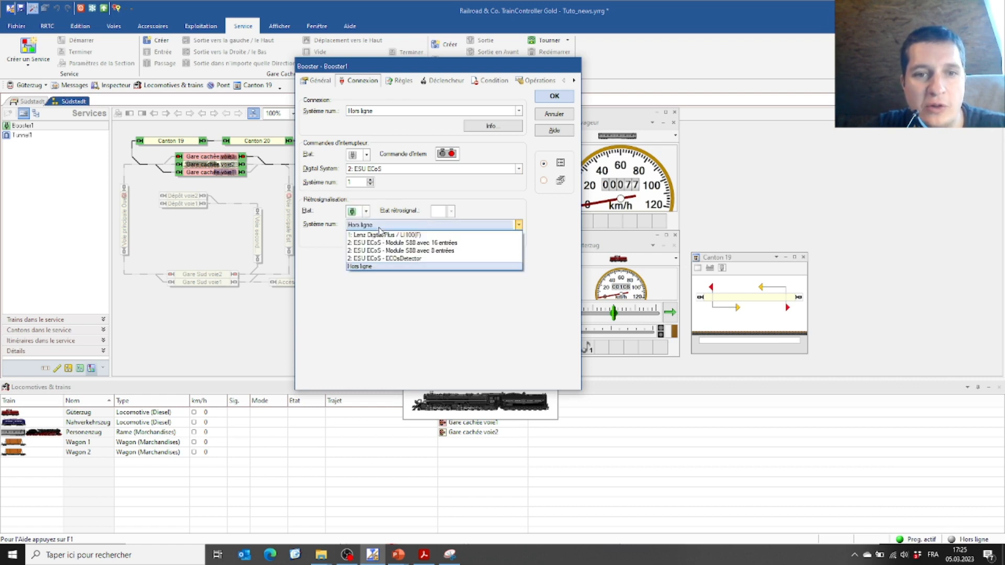
left_click(396, 259)
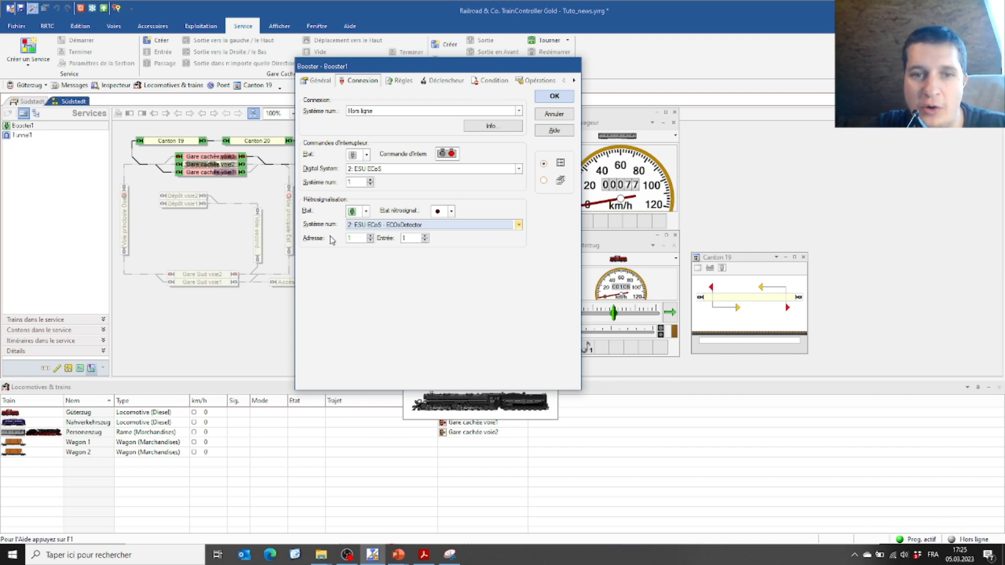
Connect the feedback for Booster1's Off state to 2: ESU ECoS - ECoSDetector, input 2.
left_click(366, 211)
left_click(362, 231)
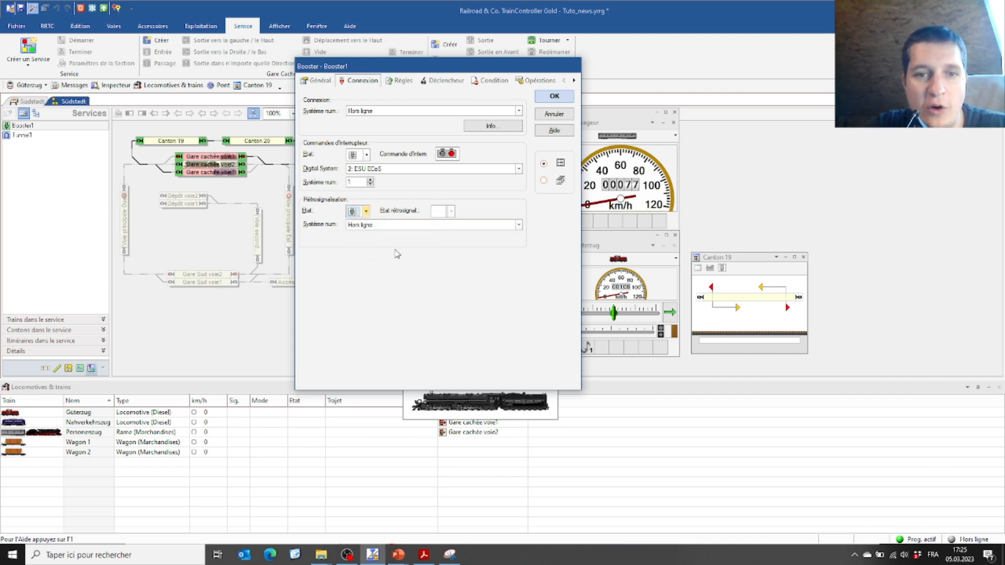
left_click(363, 225)
left_click(366, 265)
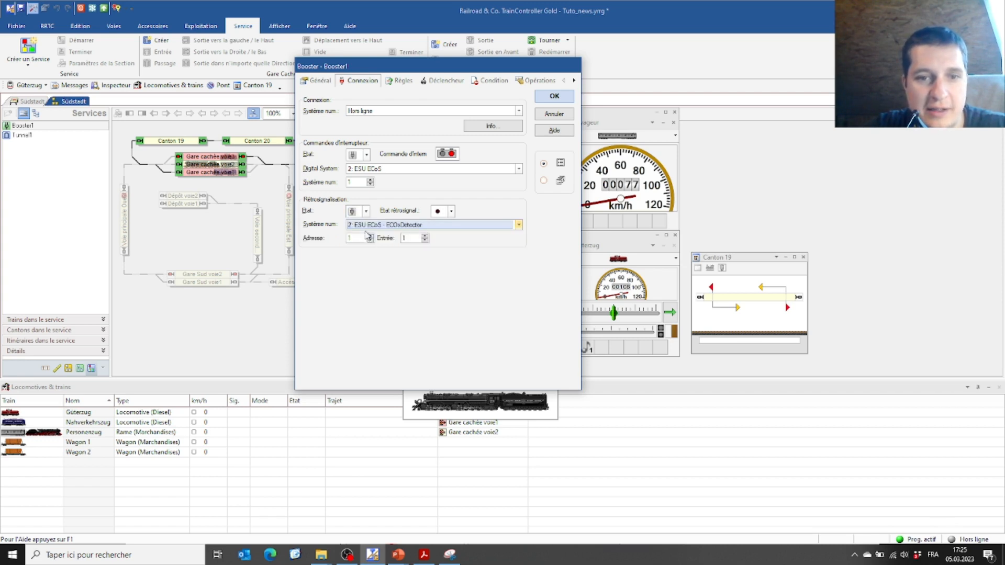
left_click(425, 235)
Connect the feedback for Booster1's Alerte state to the ESU ECoS ECoSDetector, input 3.
left_click(366, 211)
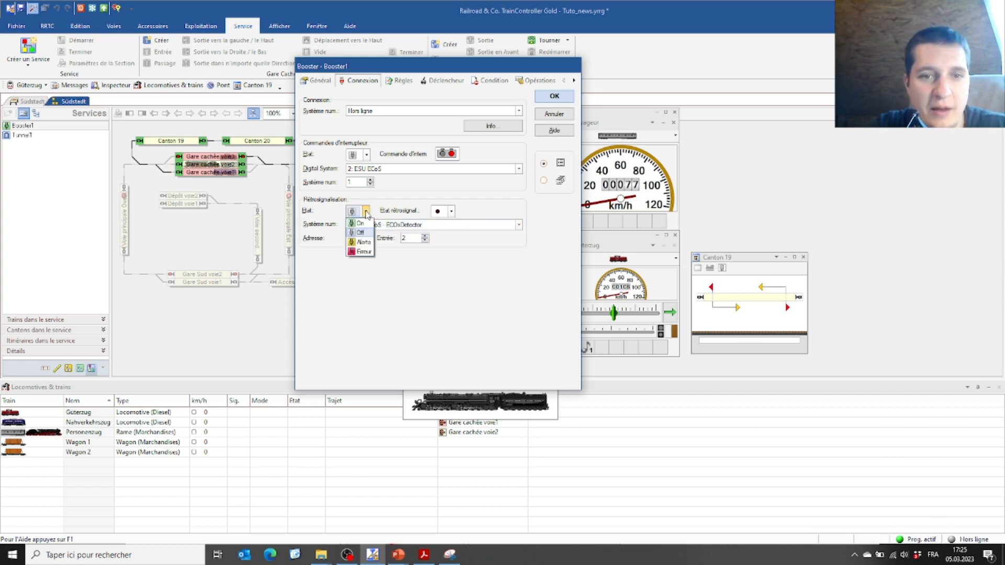
left_click(363, 242)
left_click(382, 225)
left_click(374, 258)
left_click(425, 235)
left_click(425, 236)
Connect the feedback for Booster1's Erreur state to 2: ESU ECoS - ECoSDetector, input 4.
left_click(366, 211)
left_click(362, 252)
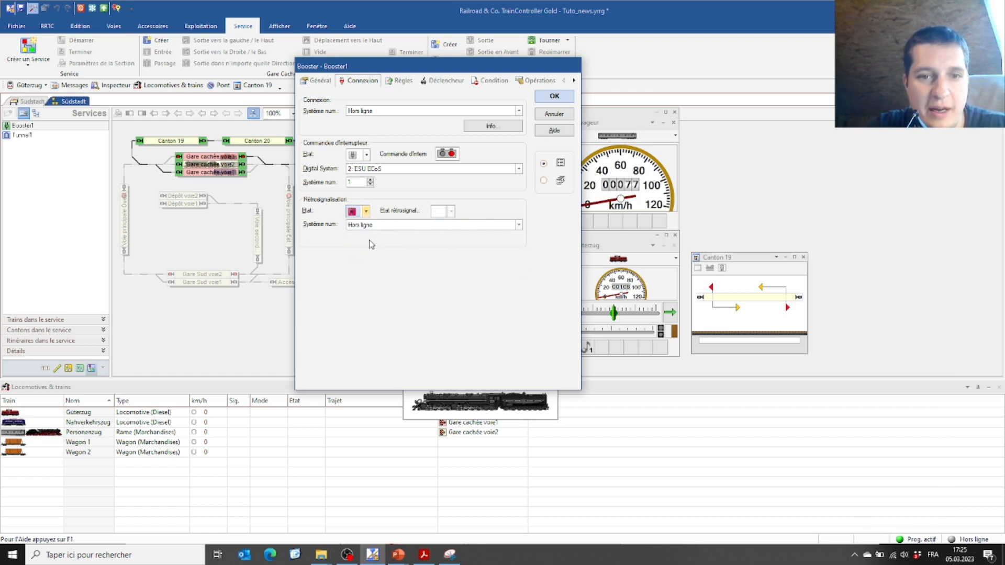
left_click(366, 225)
left_click(368, 262)
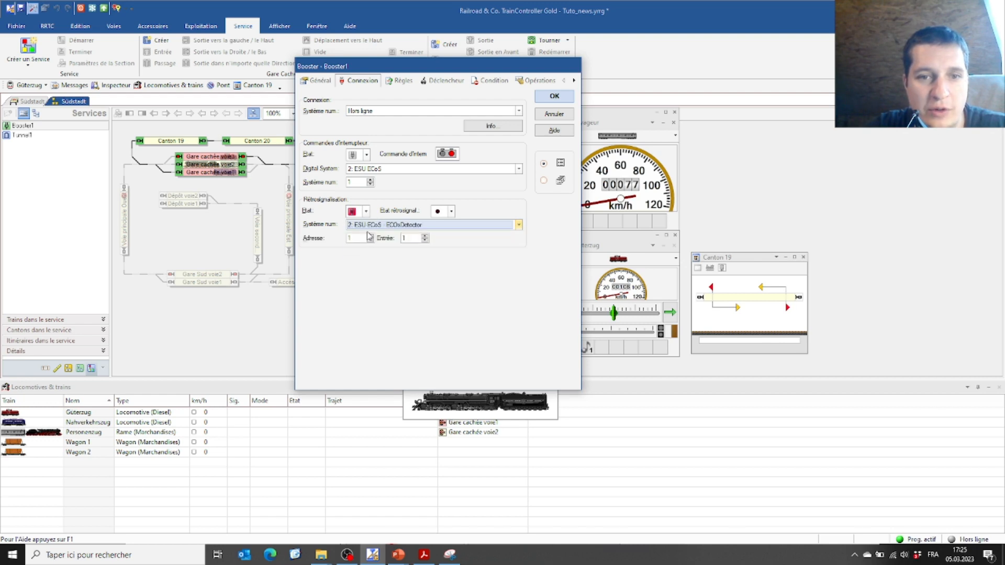
left_click(425, 236)
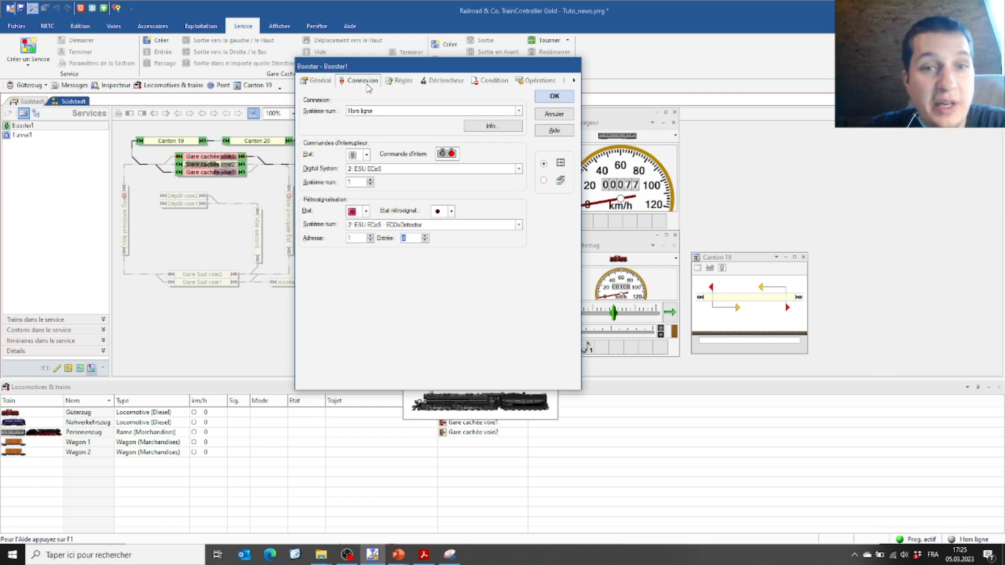
In Booster1's rules, set the running trains threshold (Trains roulant) to 2 for Erreur and 1 for Warning.
left_click(403, 81)
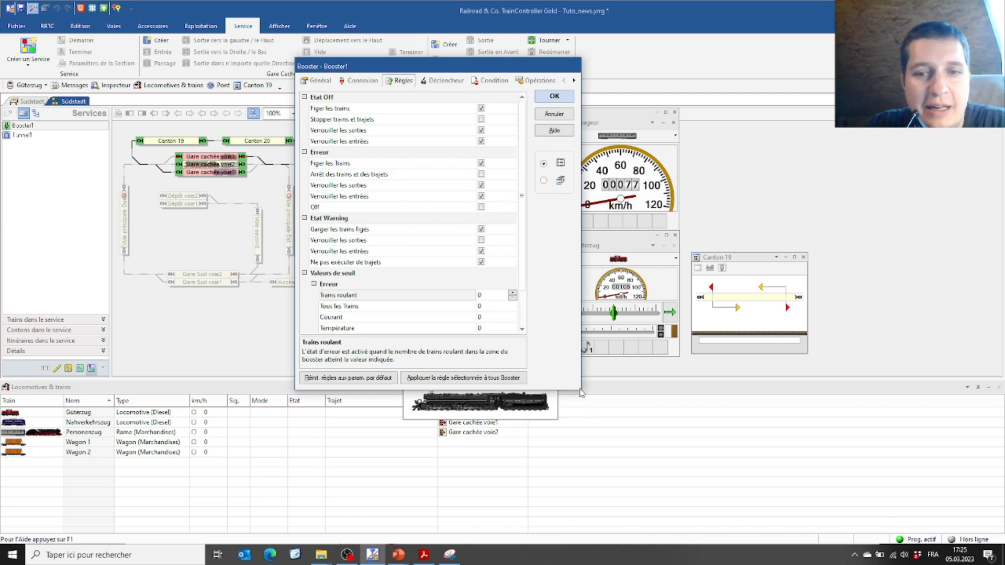
left_click(346, 110)
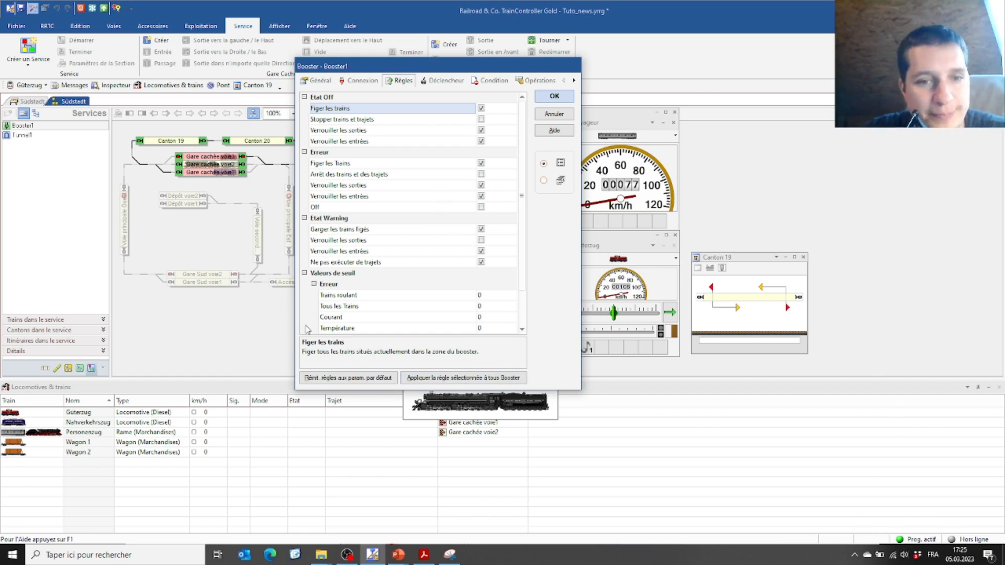
left_click_drag(523, 193, 525, 238)
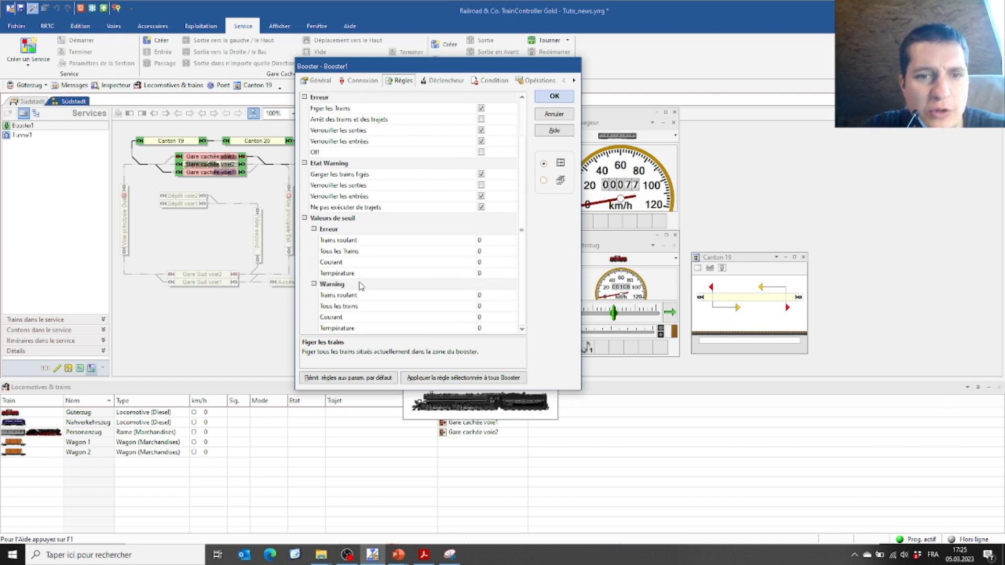
left_click(416, 242)
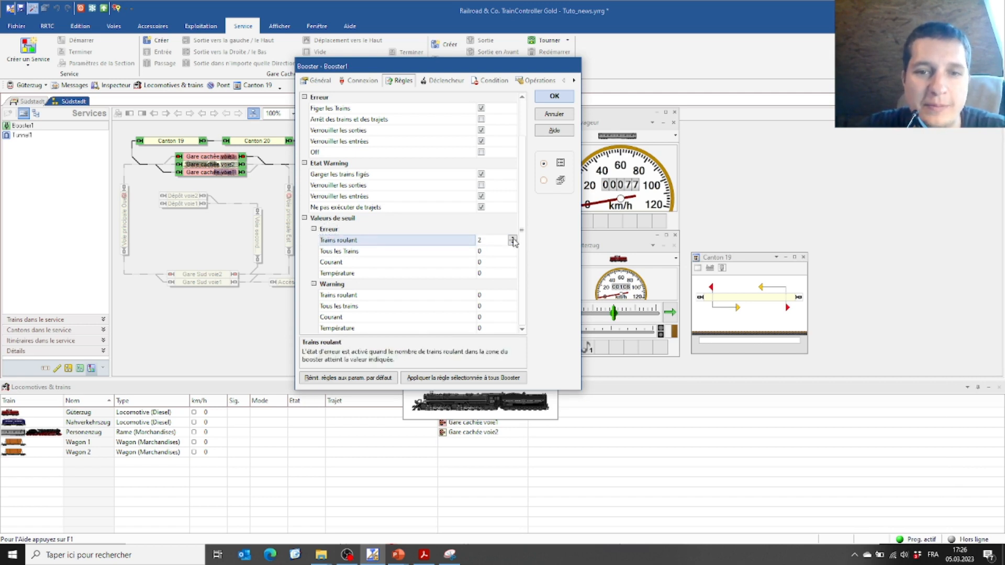
left_click(366, 296)
left_click(512, 293)
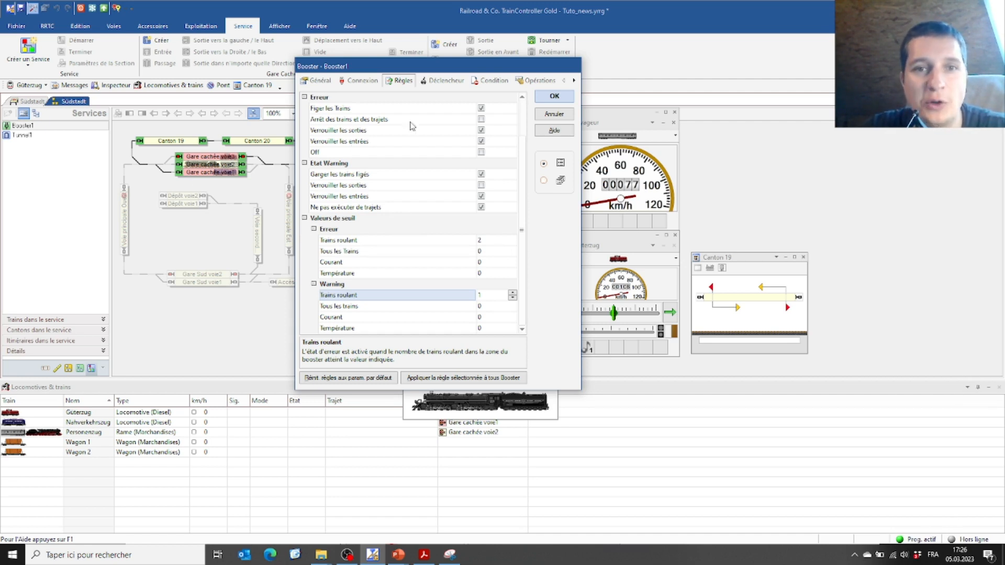
Review the trigger states and elements available for Booster1, and its available operations.
left_click(448, 81)
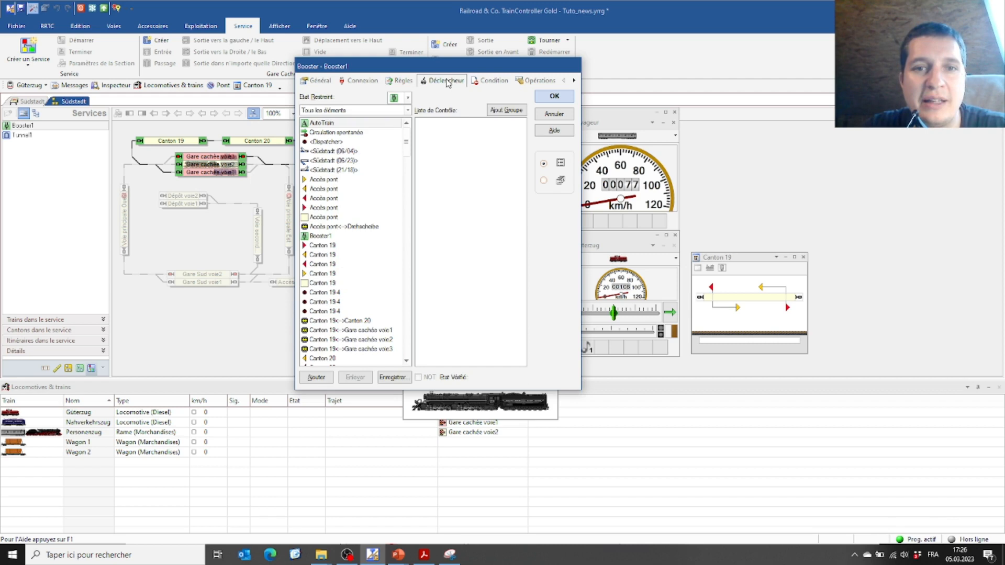
left_click(408, 98)
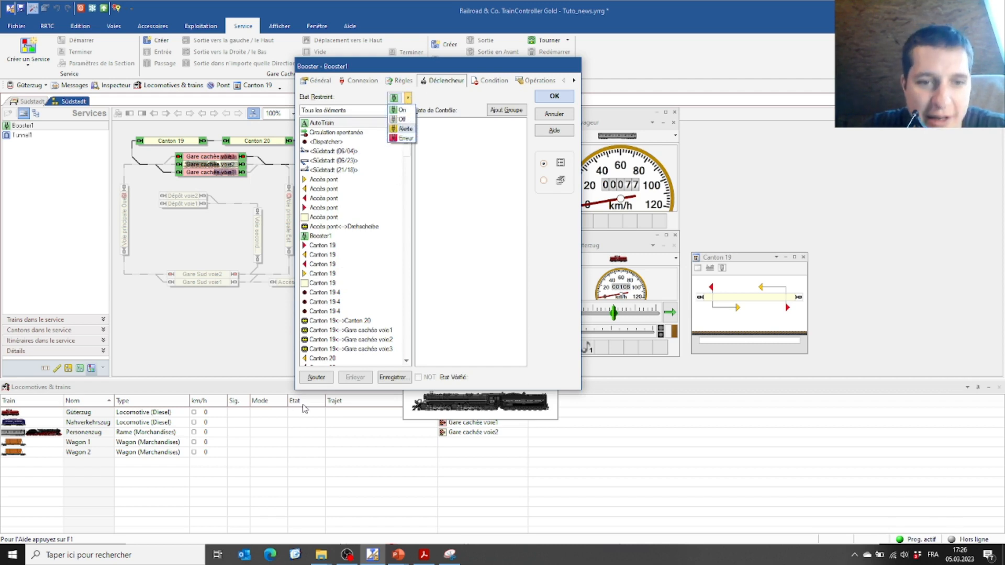
left_click(365, 111)
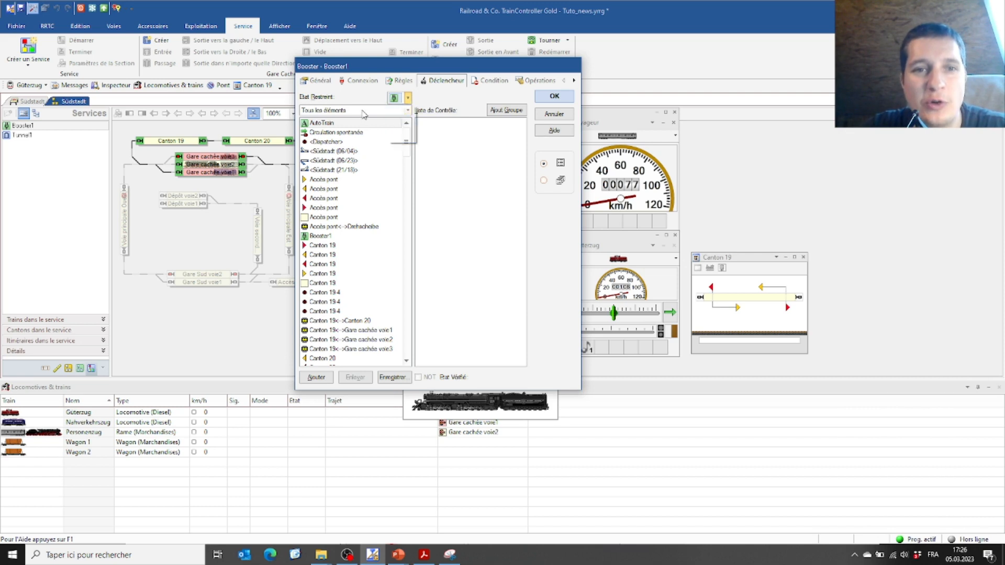
left_click(365, 112)
left_click(487, 83)
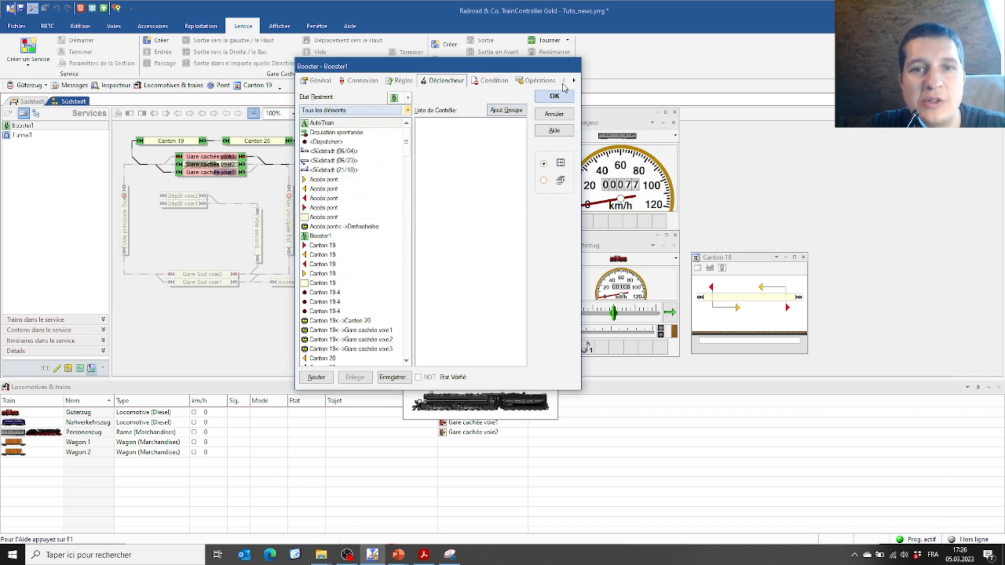
left_click(539, 82)
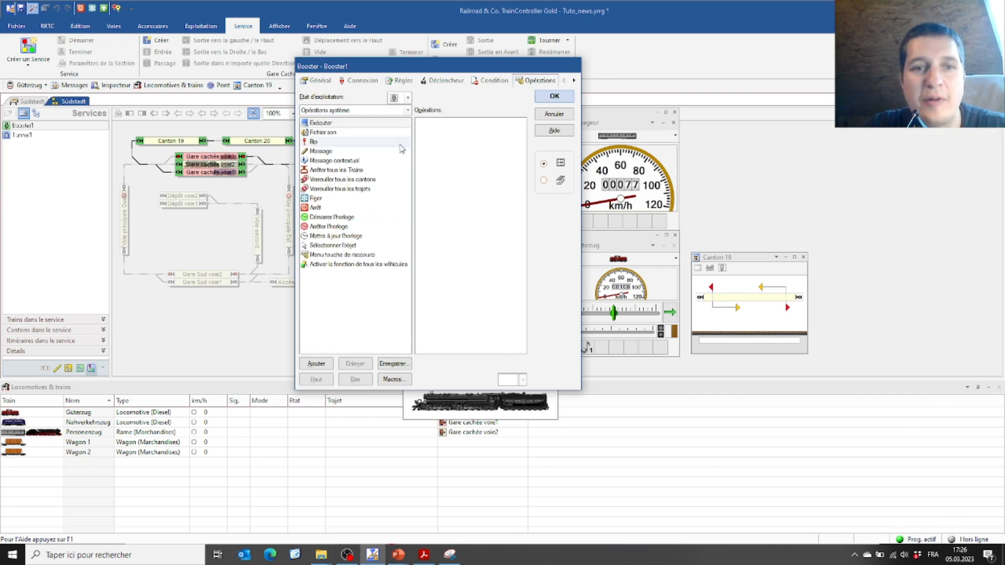
Compare the signal and system operation categories available for Booster1.
left_click(407, 110)
left_click(330, 164)
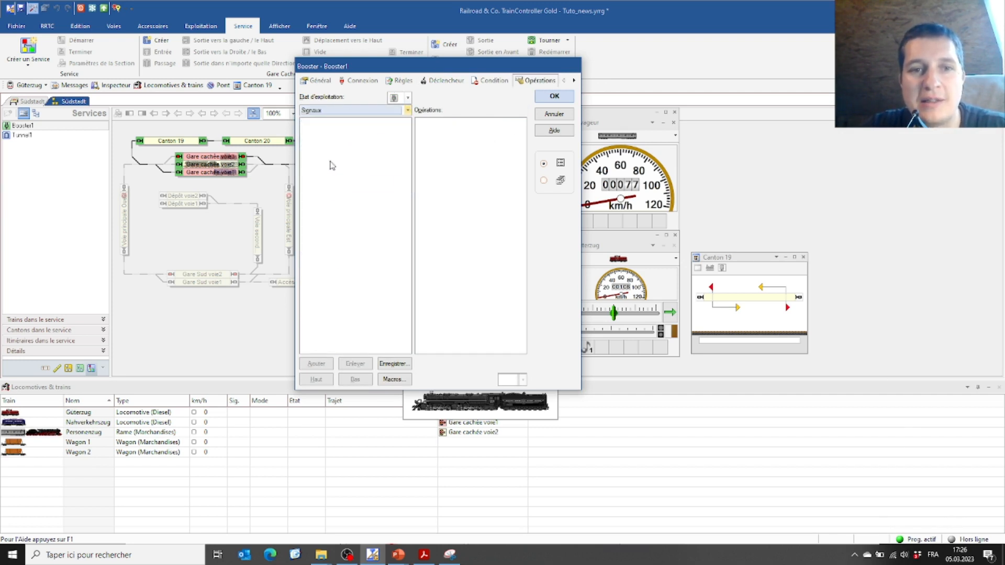
left_click(371, 112)
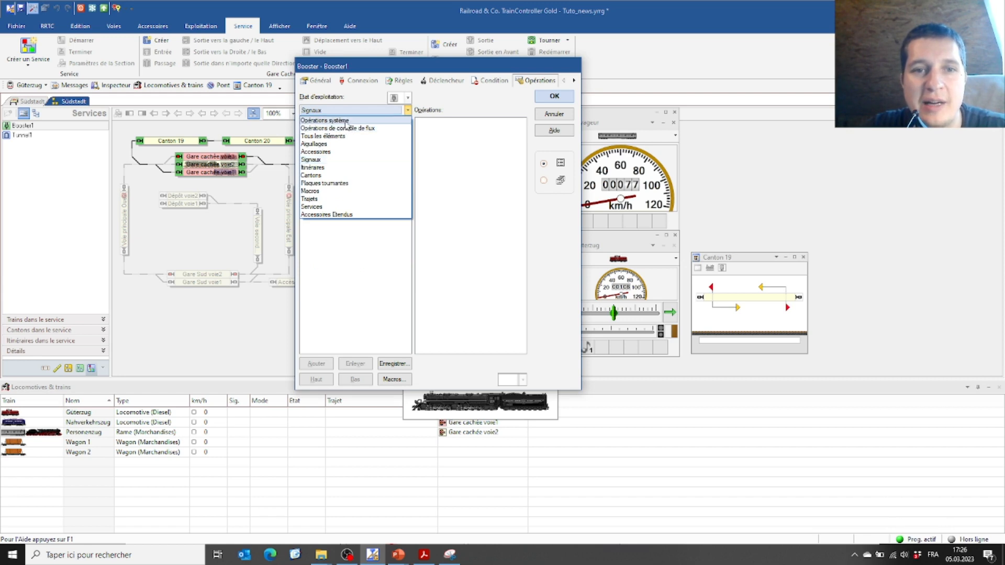
left_click(370, 124)
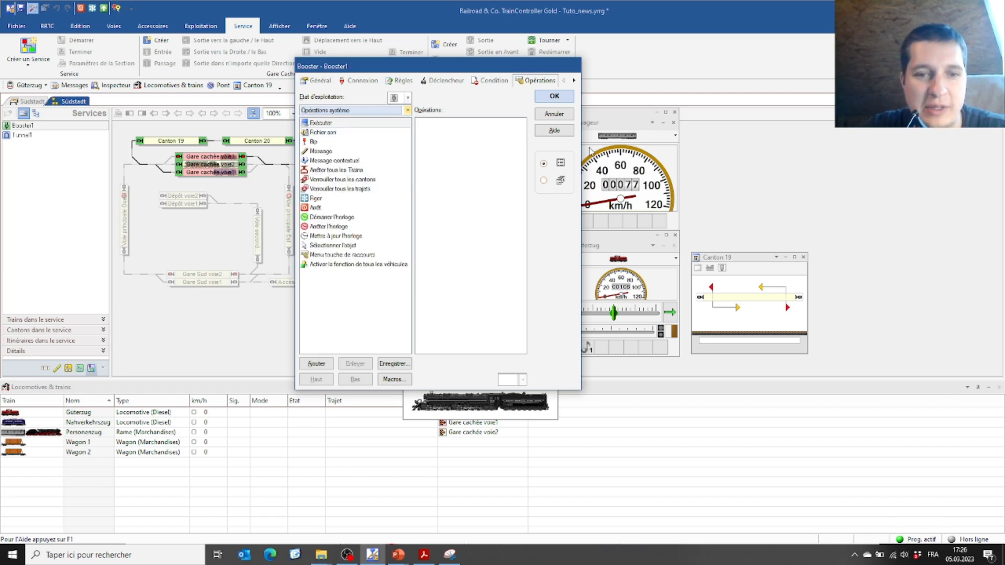
Accept and save Booster1's configuration, and leave edit mode while clearing the previous AutoTrain runs.
left_click(554, 99)
left_click(21, 8)
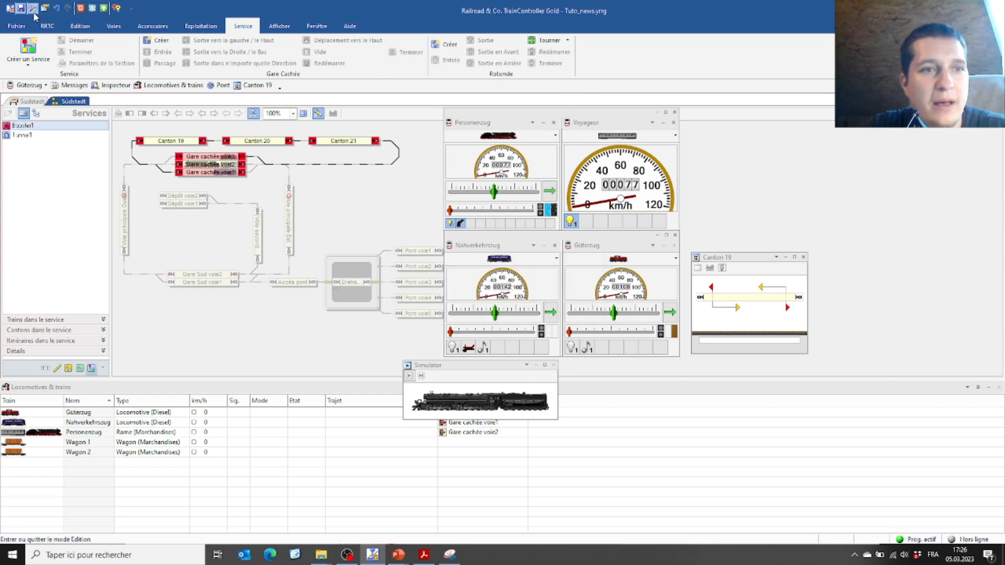
left_click(32, 8)
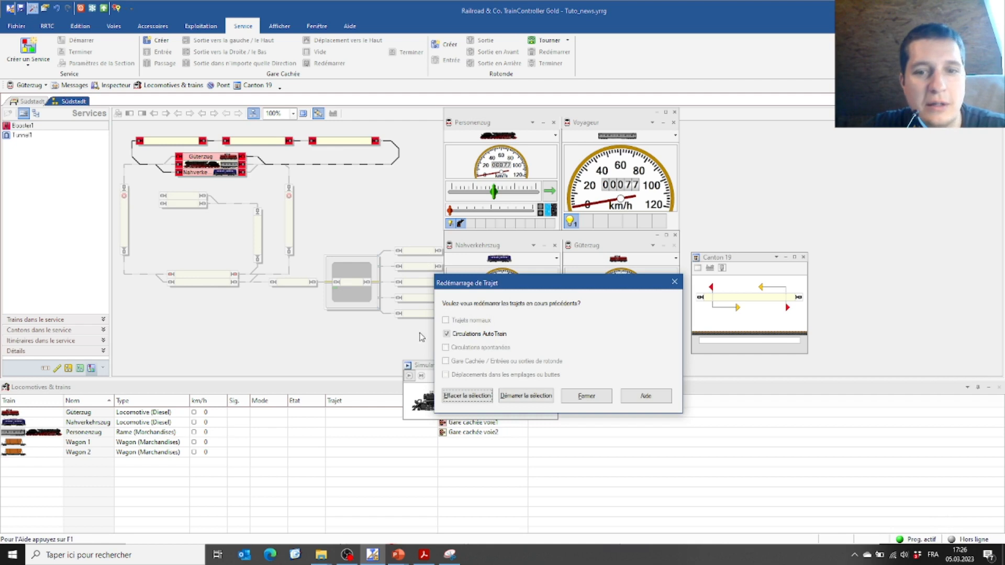
left_click(469, 399)
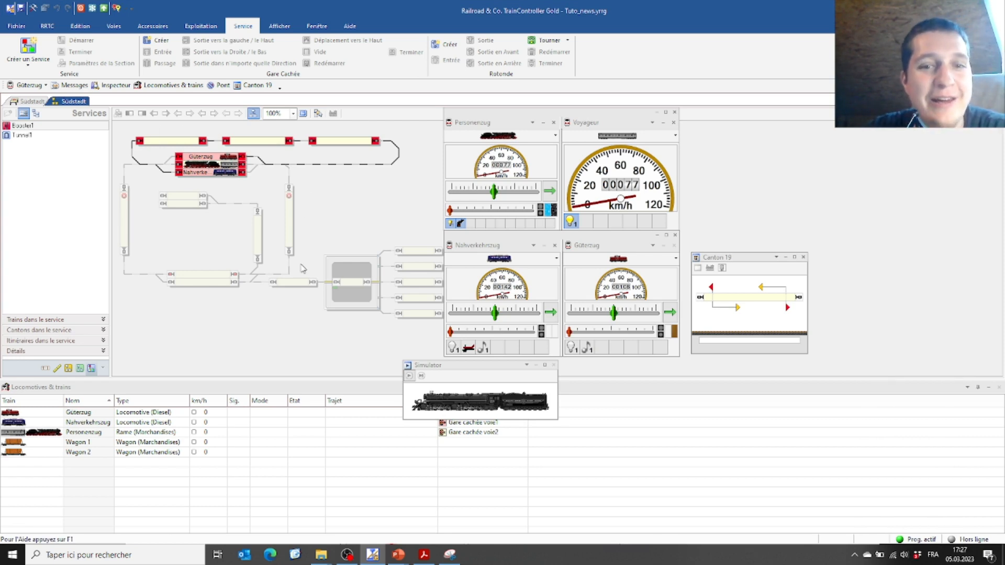
With the simulator running, move Personenzug to Gare Sud voie2 and Nahverkehrszug to Gare Sud voie1, and stop the simulator.
left_click(414, 366)
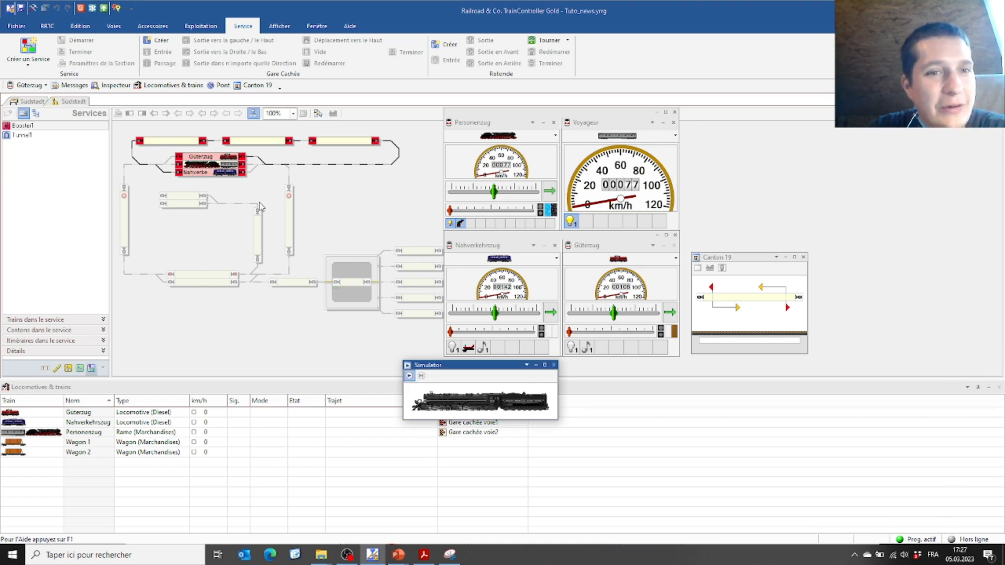
left_click(211, 166)
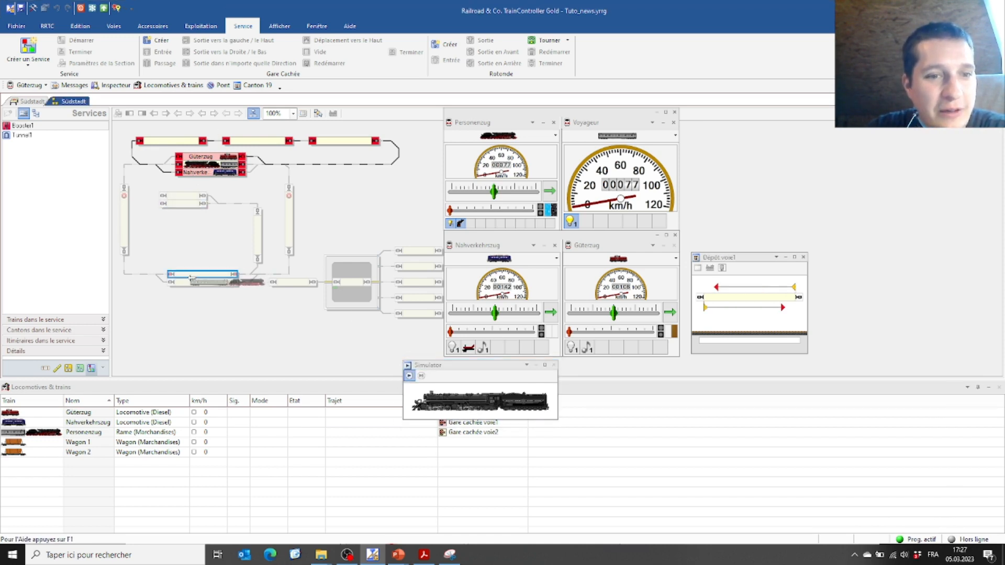
left_click(187, 283)
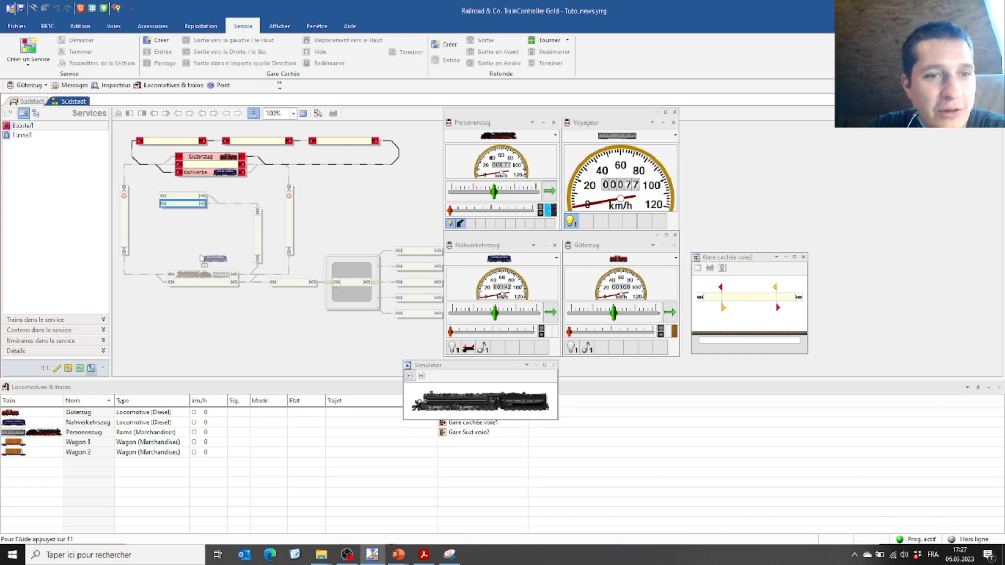
left_click_drag(186, 283, 188, 283)
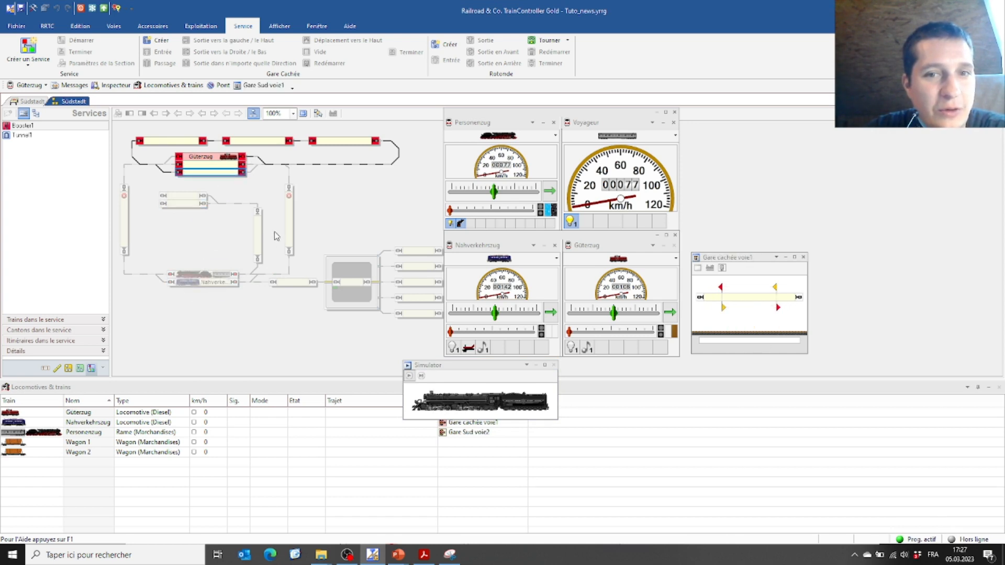
left_click(410, 377)
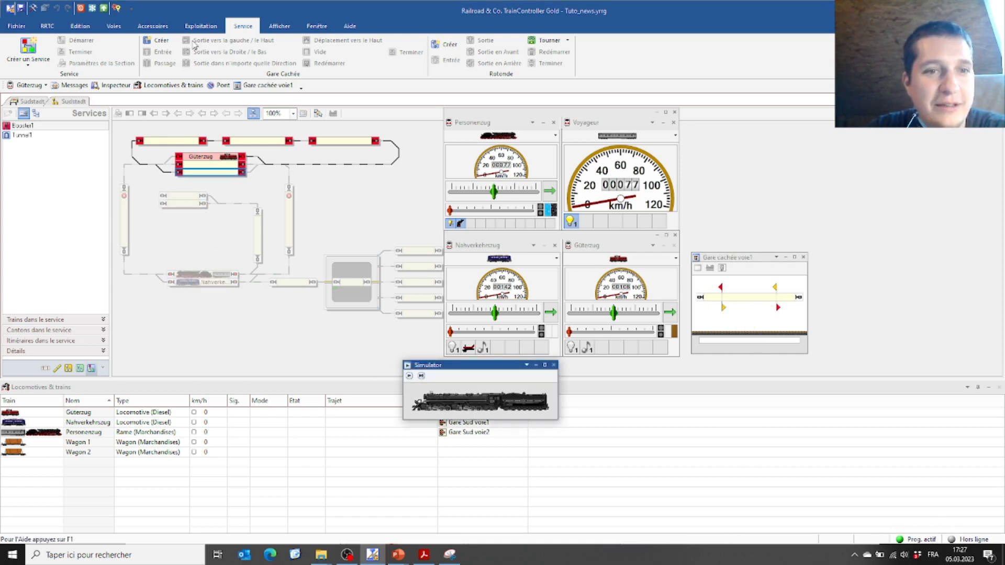
Reopen Booster1's properties in edit mode and review its threshold rules for running trains and all trains.
left_click(25, 126)
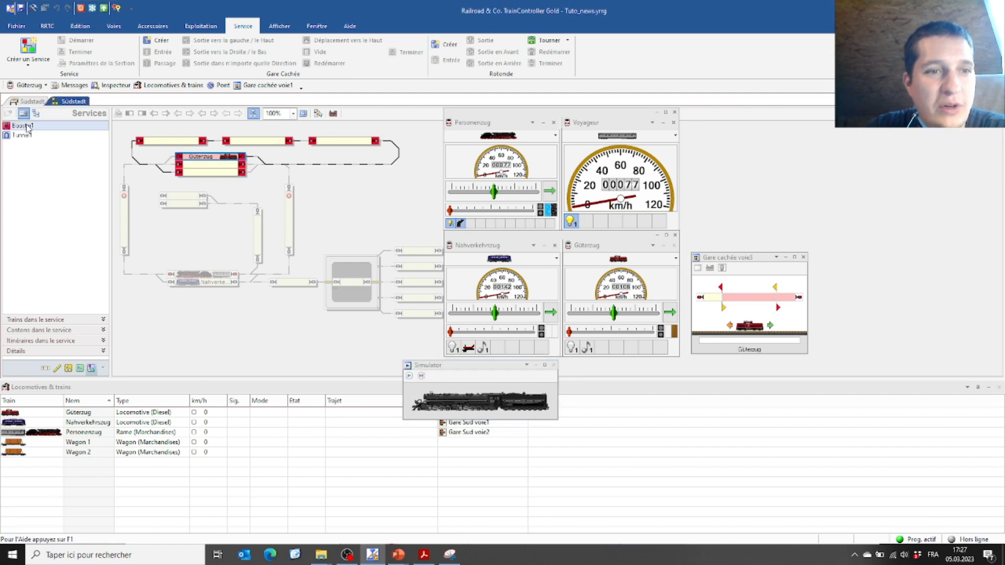
left_click(505, 302)
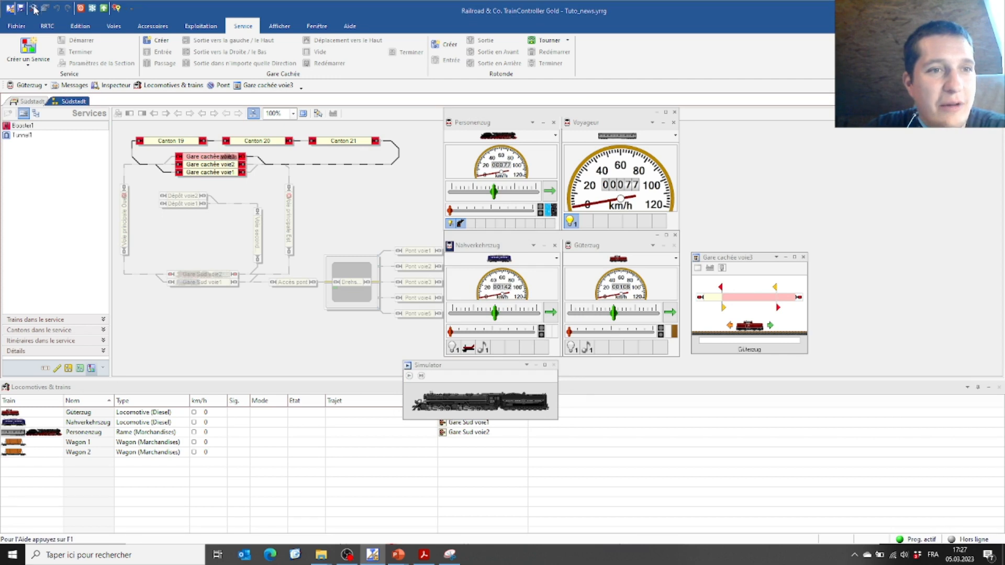
left_click(34, 7)
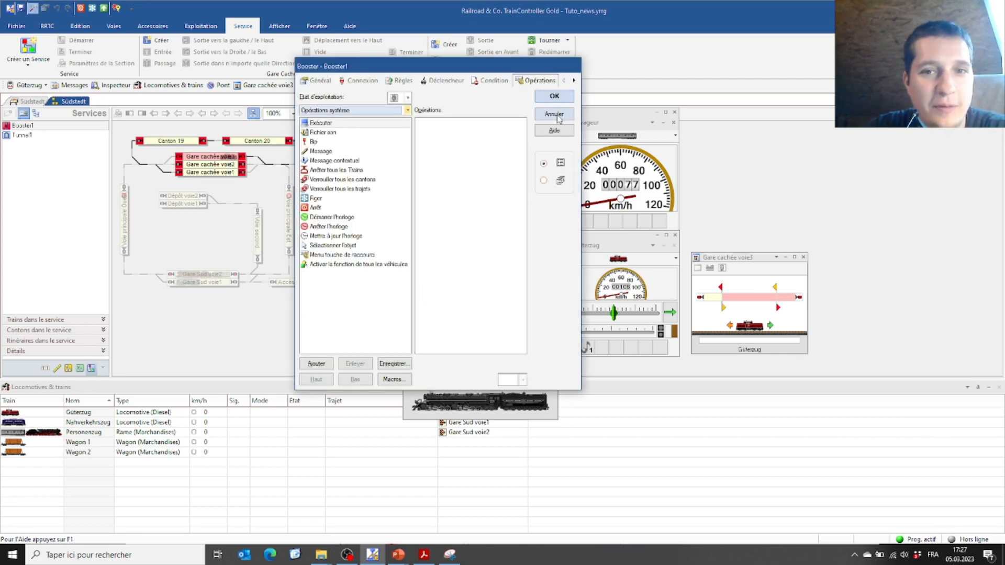
left_click(402, 81)
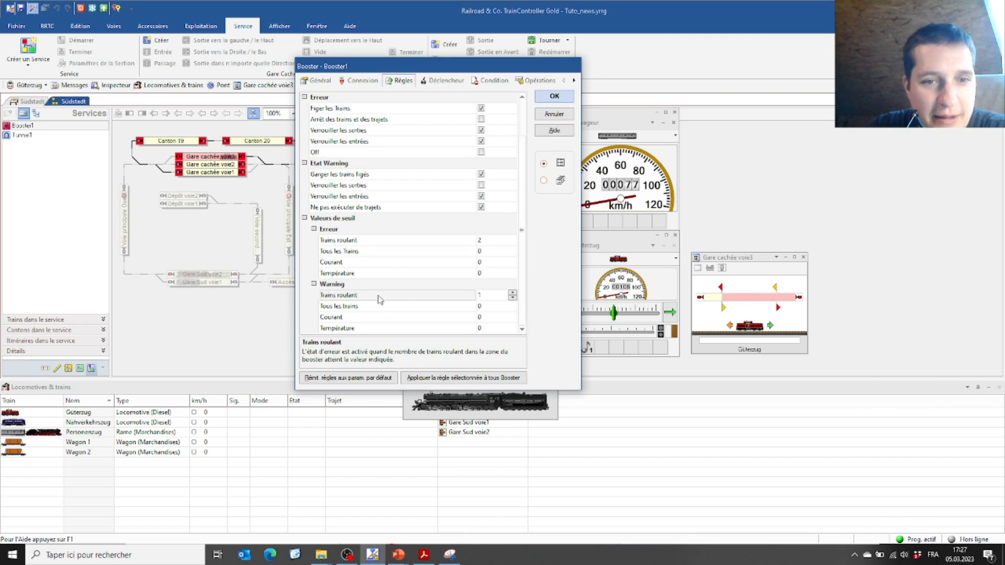
left_click(370, 241)
left_click(371, 253)
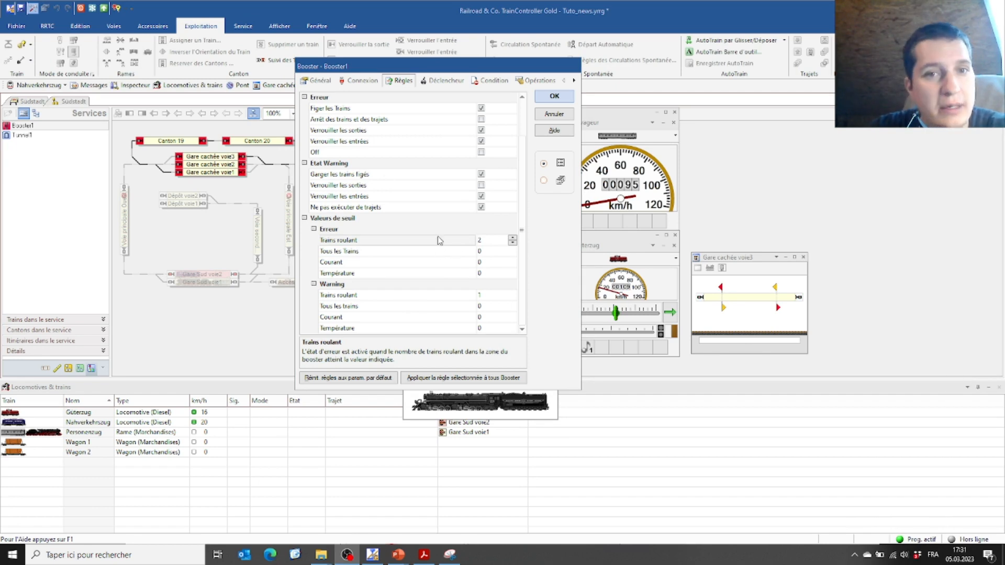
Set the feedback system of Booster1's Erreur state to Hors ligne.
left_click(361, 81)
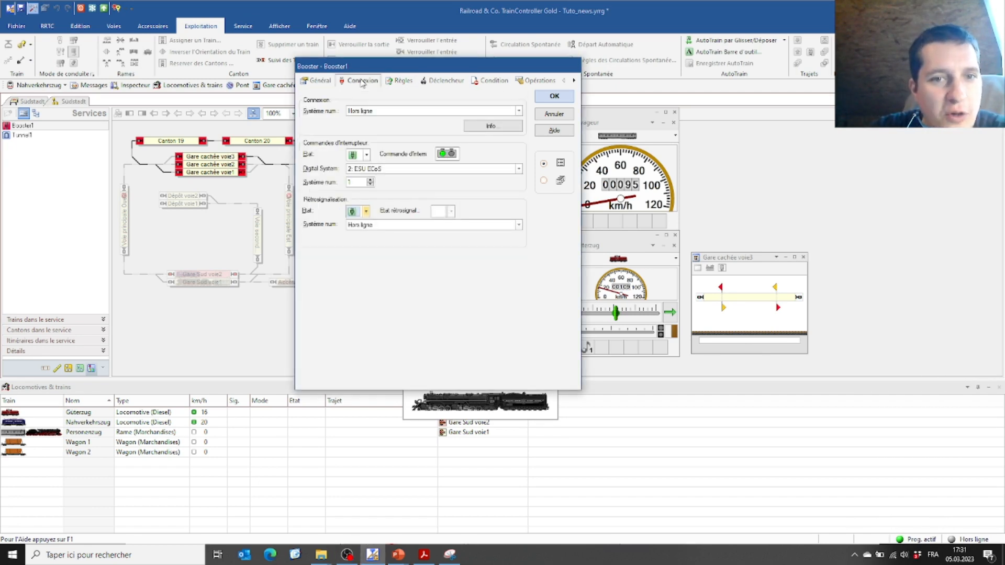
left_click(367, 212)
left_click(362, 250)
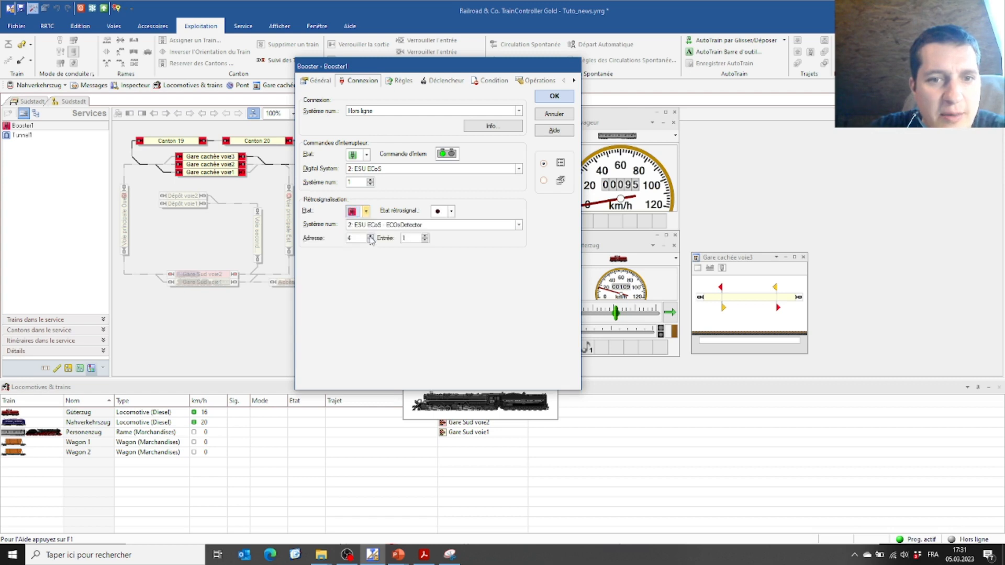
left_click(383, 225)
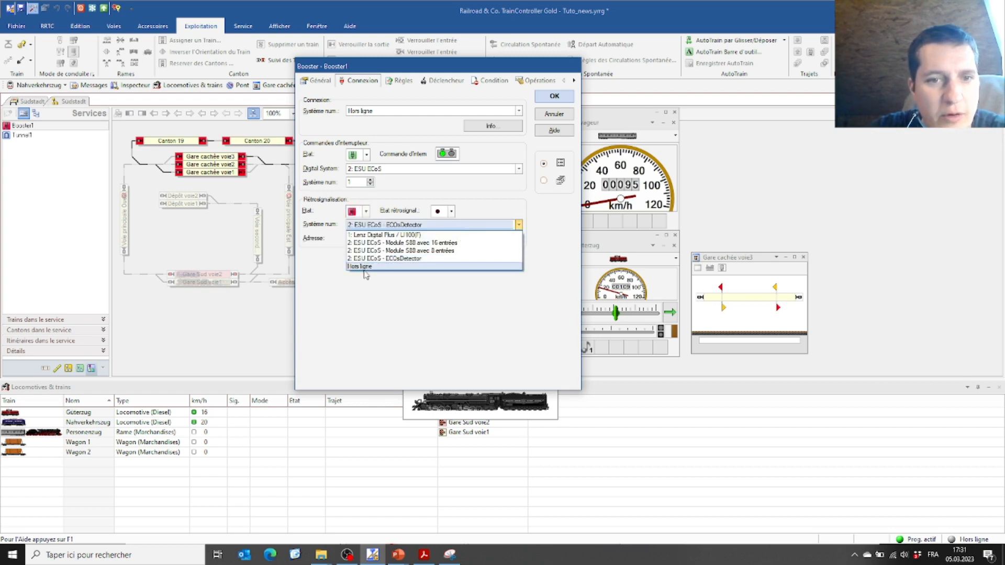
left_click(410, 275)
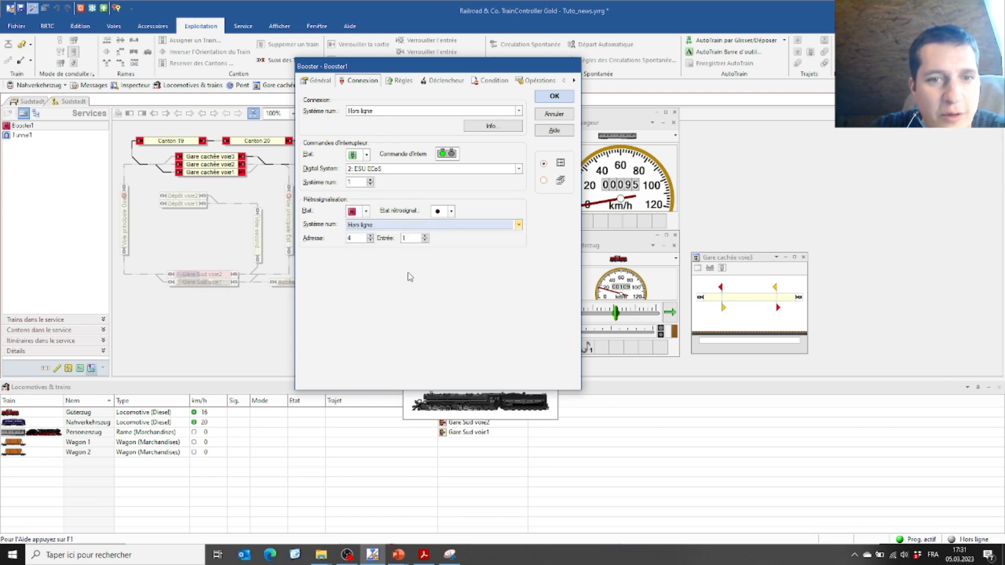
Set the feedback system to Hors ligne for Booster1's yellow Alerte state and its green state.
left_click(366, 211)
left_click(361, 242)
left_click(381, 225)
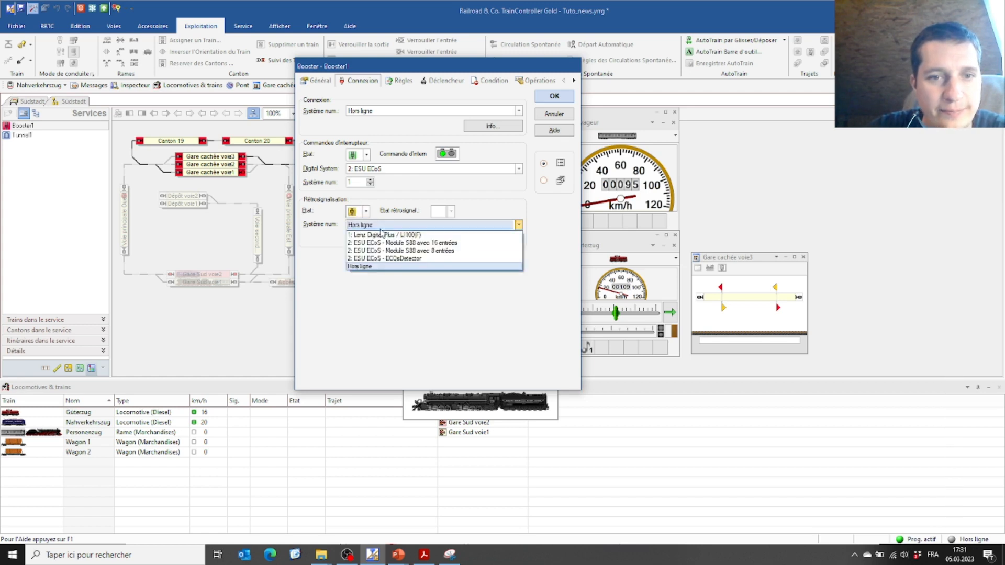
left_click(375, 268)
left_click(367, 212)
left_click(362, 222)
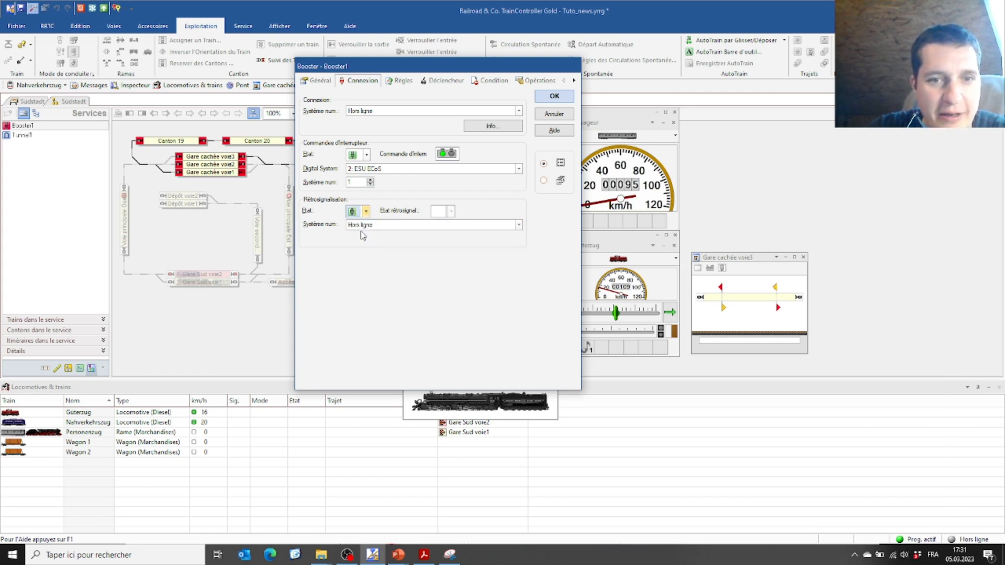
left_click(369, 225)
Set the digital system of Booster1's On and Off switch commands to Hors ligne and accept the booster settings.
left_click(371, 165)
left_click(366, 155)
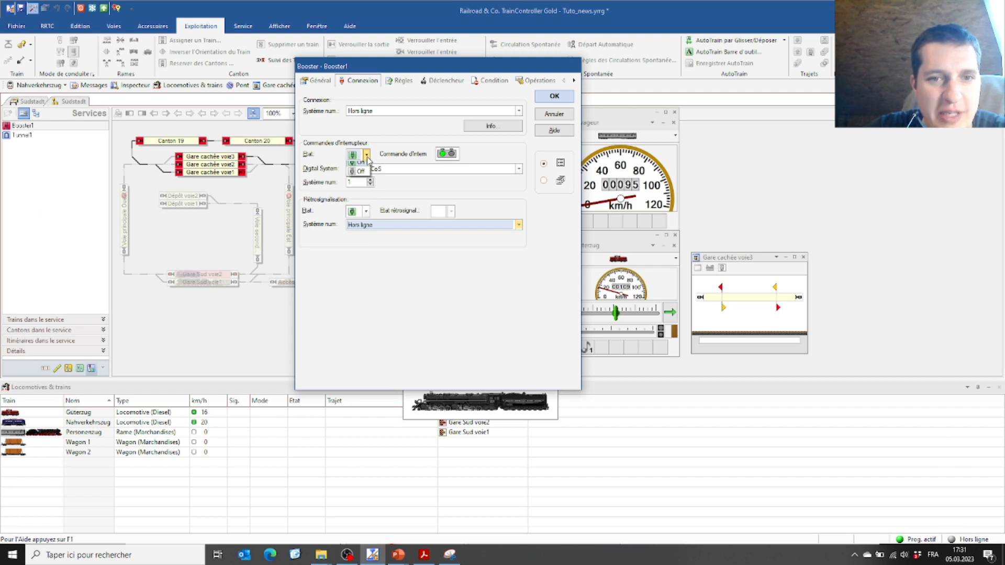
left_click(391, 174)
left_click(388, 168)
left_click(378, 197)
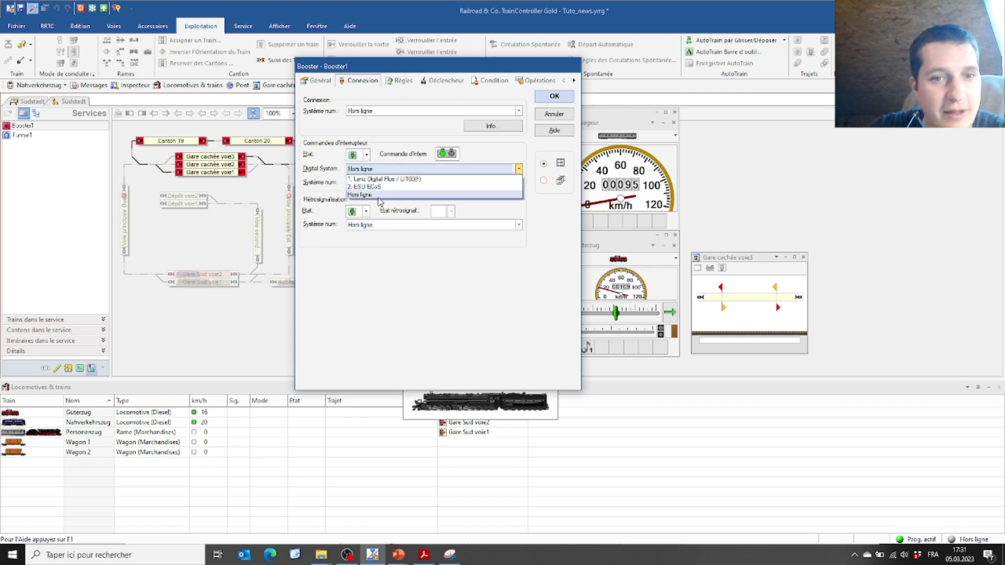
left_click(366, 157)
left_click(362, 177)
left_click(376, 169)
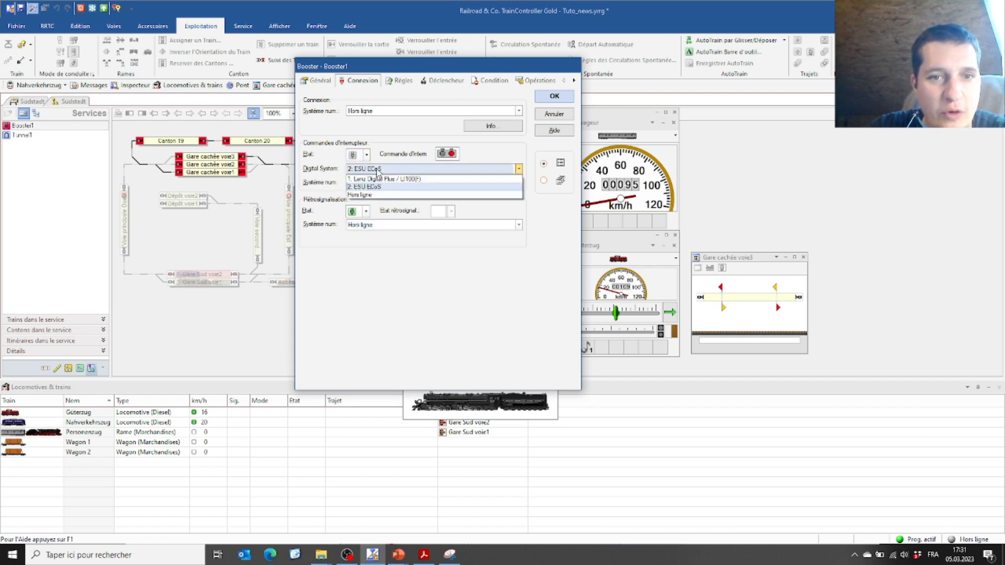
left_click(370, 195)
left_click(404, 82)
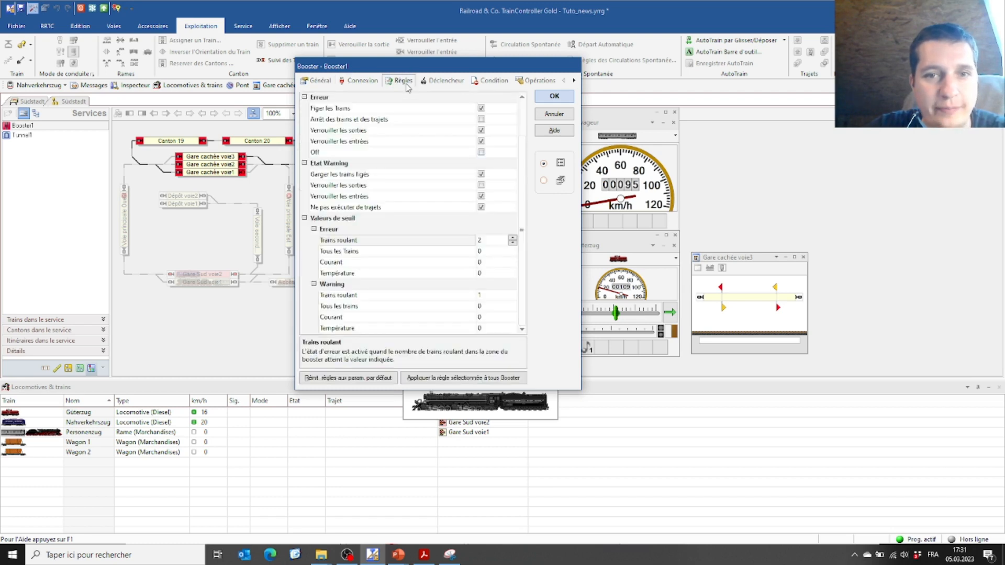
left_click(565, 97)
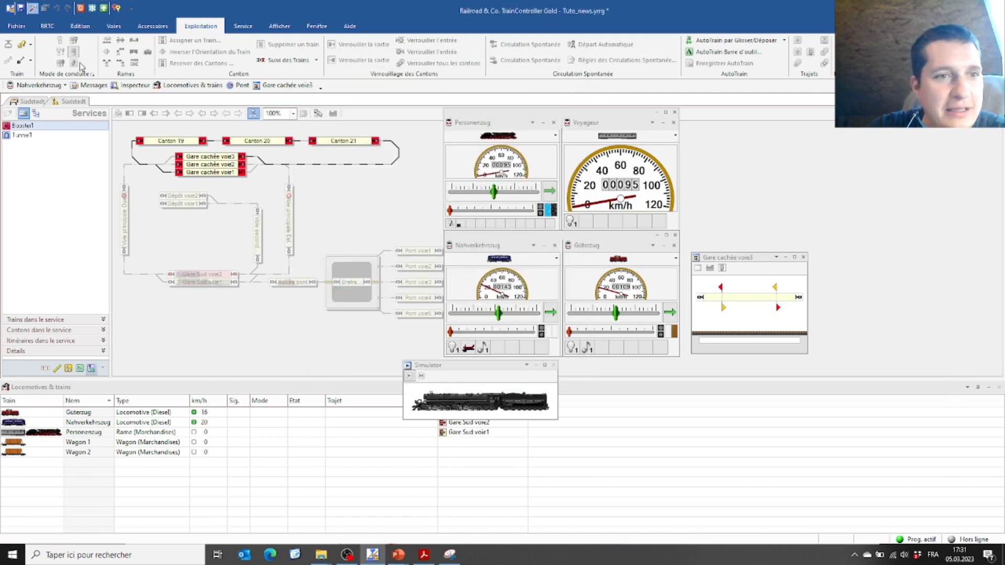
Leave edit mode and move Personenzug to Gare cachée voie3 in the booster view.
left_click(38, 102)
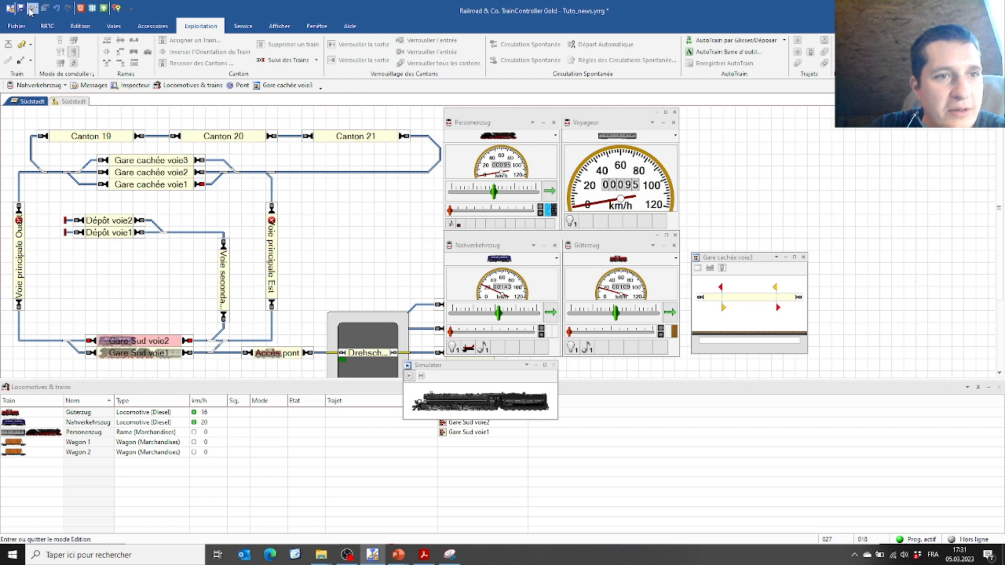
left_click(73, 101)
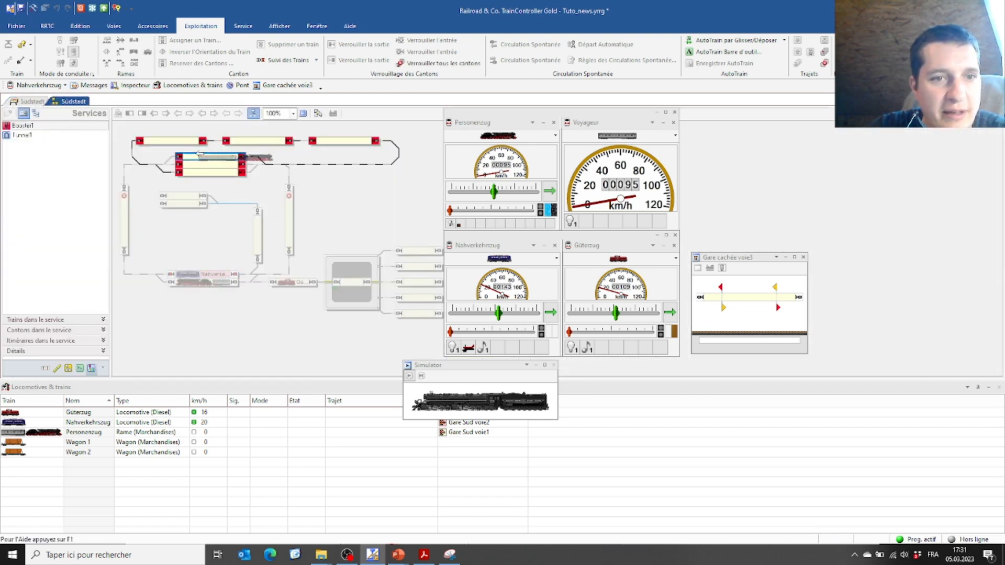
left_click_drag(196, 155, 197, 156)
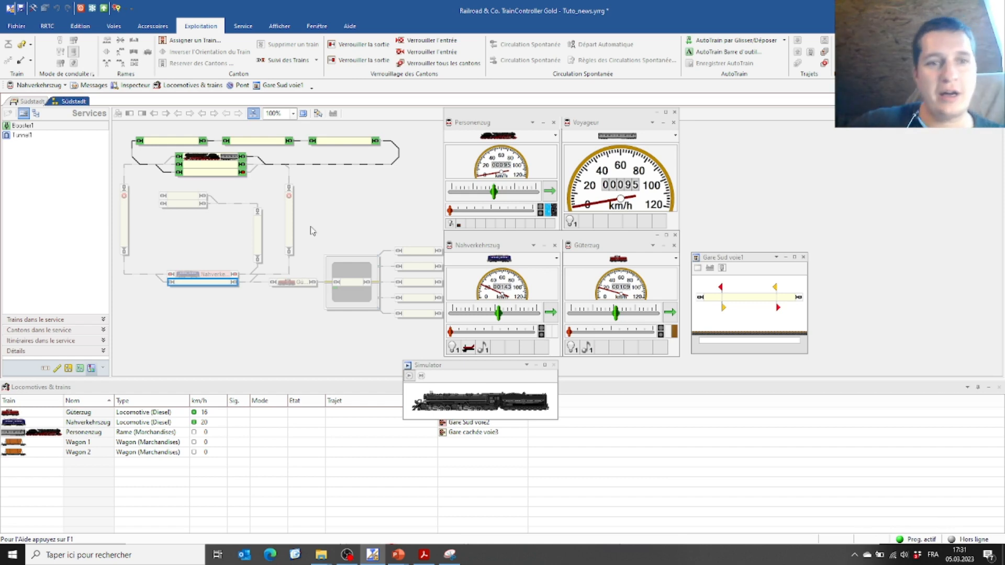
Start the simulator and launch Personenzug from Gare cachée voie3 in spontaneous circulation.
left_click(199, 163)
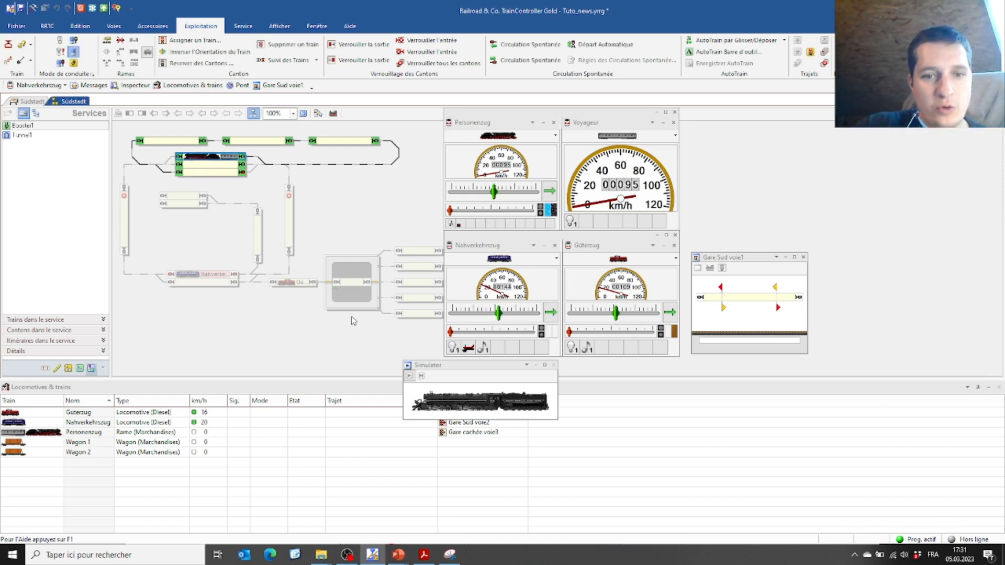
left_click(409, 377)
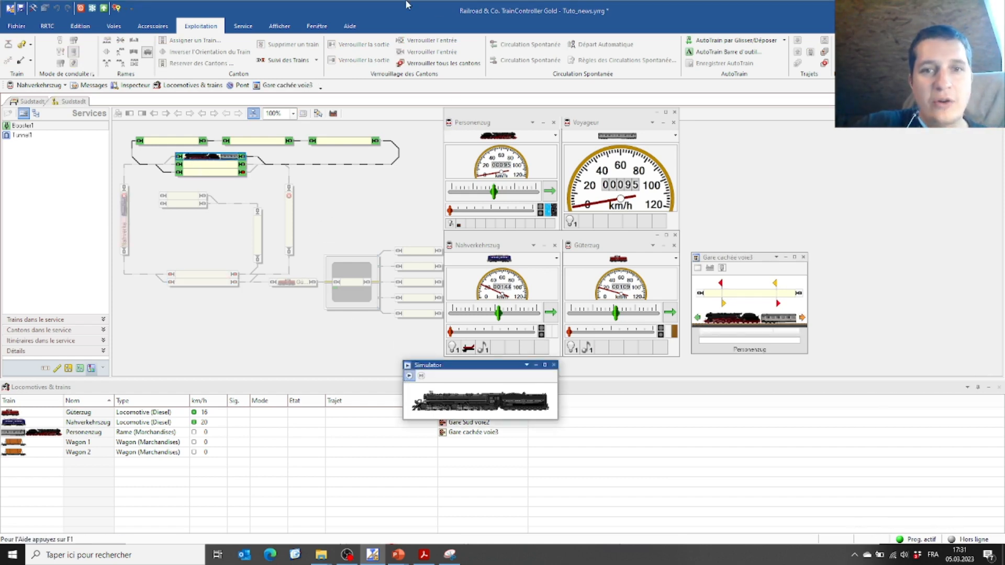
left_click(211, 160)
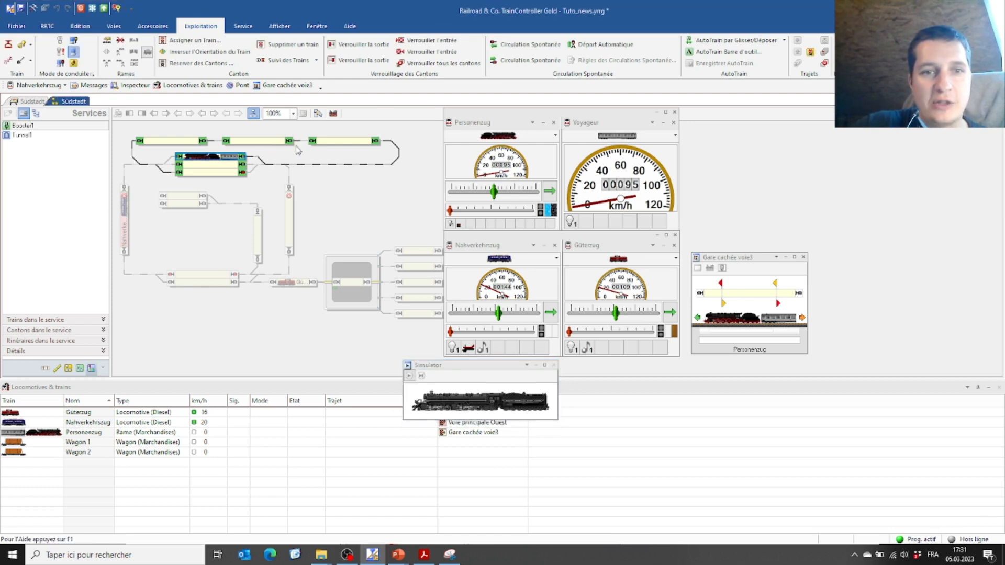
left_click(526, 46)
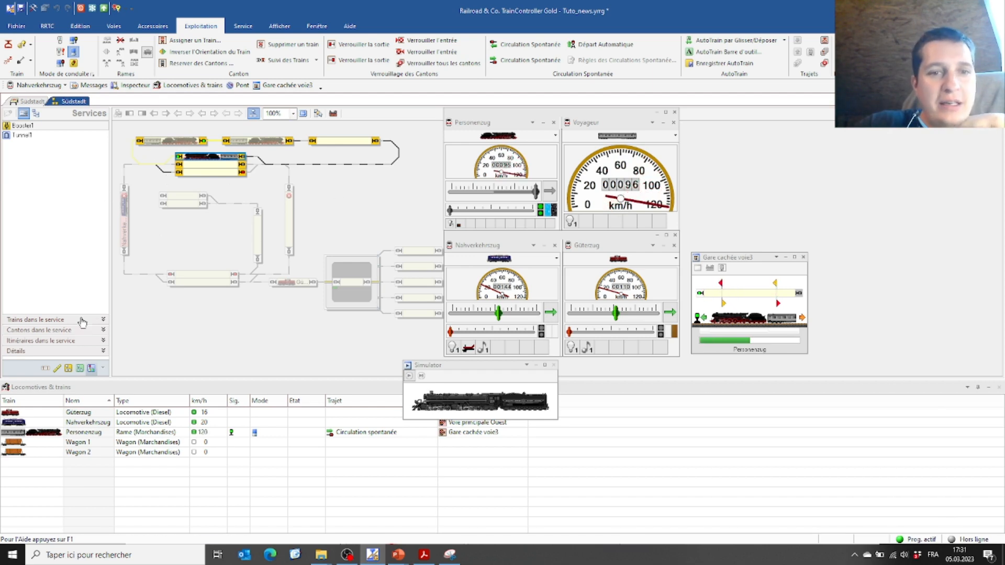
Move Güterzug from Accès pont to Gare cachée voie2.
left_click_drag(288, 283, 196, 165)
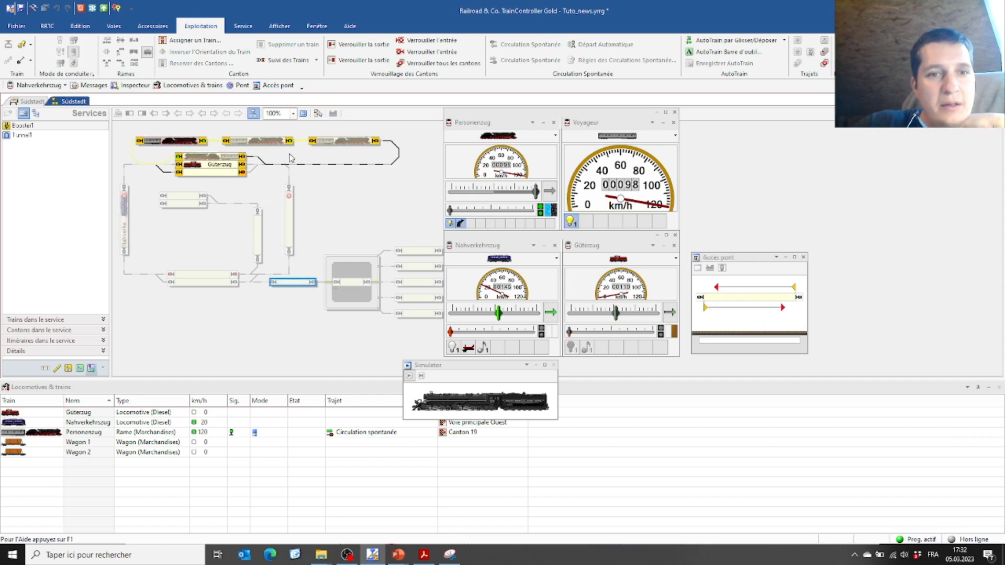
Lock the exit of Gare cachée voie3 and try to launch Güterzug from Gare cachée voie2 in spontaneous circulation.
left_click(190, 160)
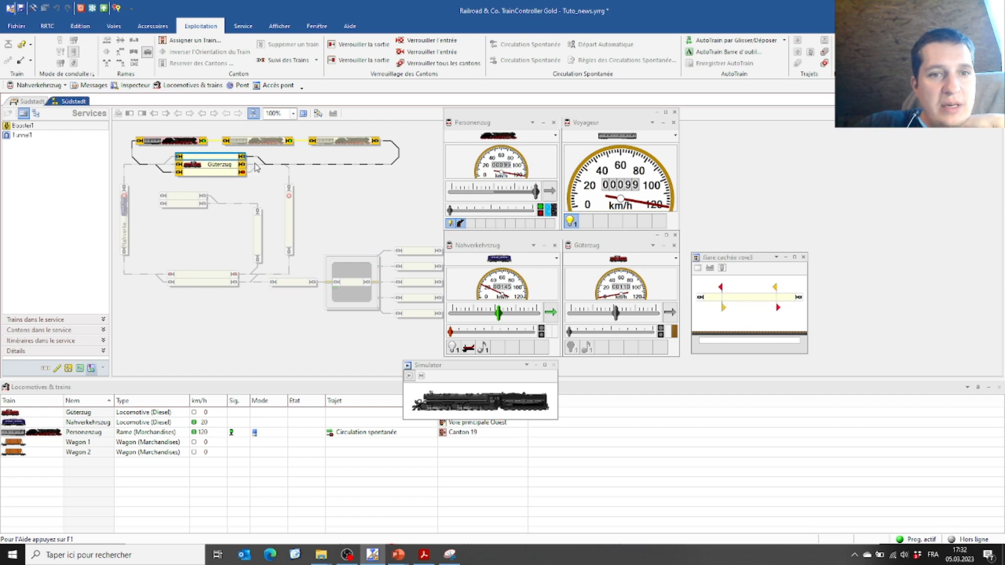
left_click(377, 61)
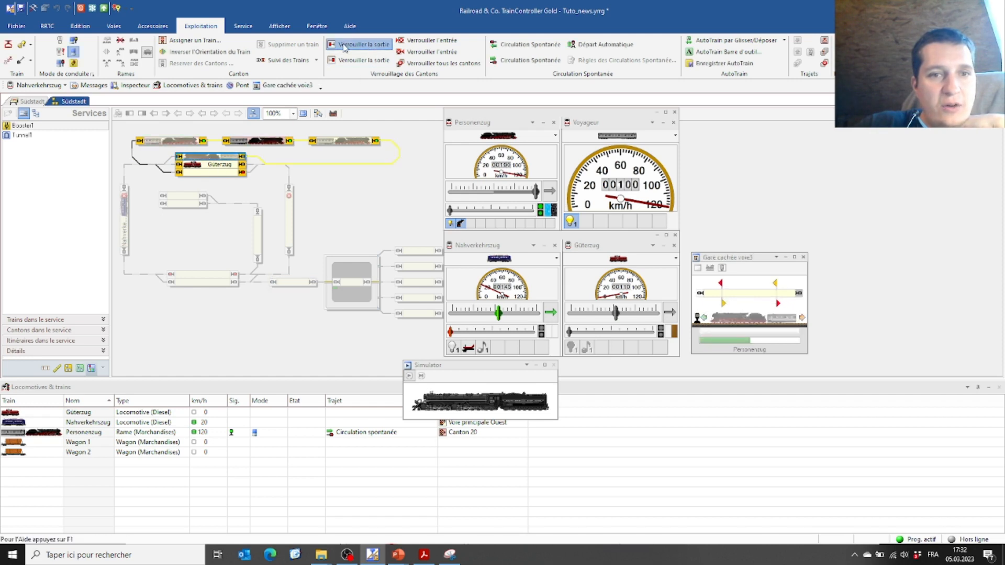
left_click(201, 167)
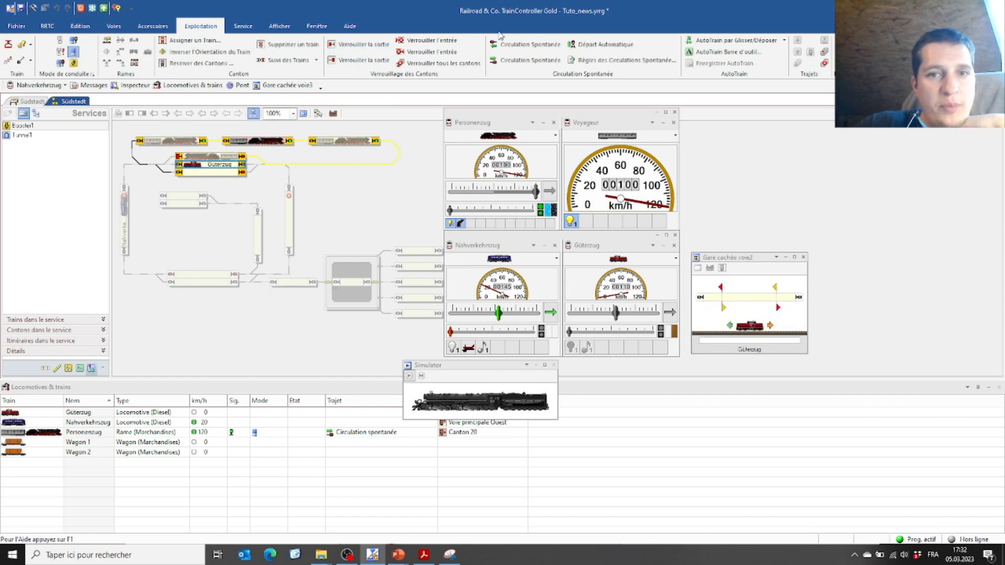
left_click(513, 45)
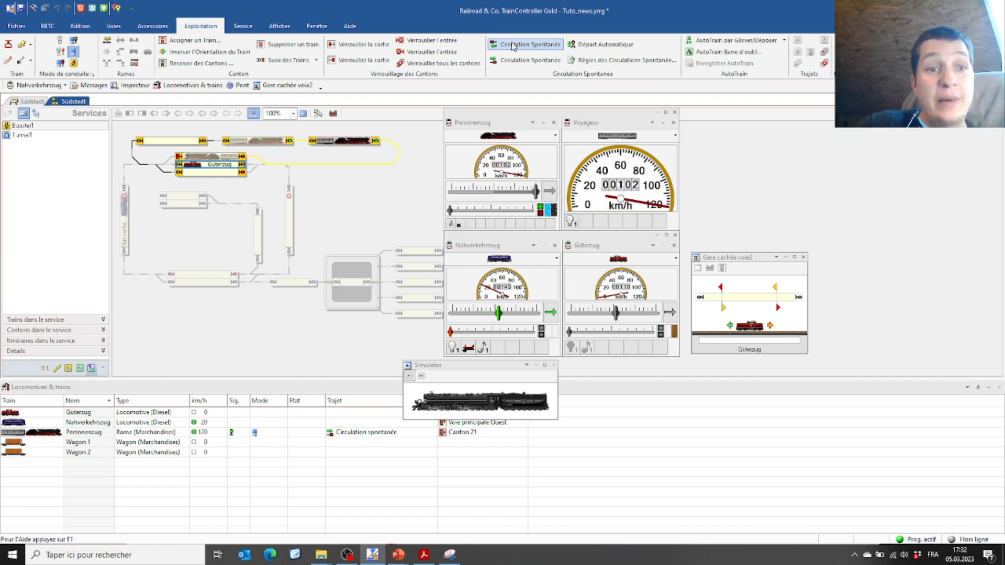
left_click(513, 46)
left_click(513, 47)
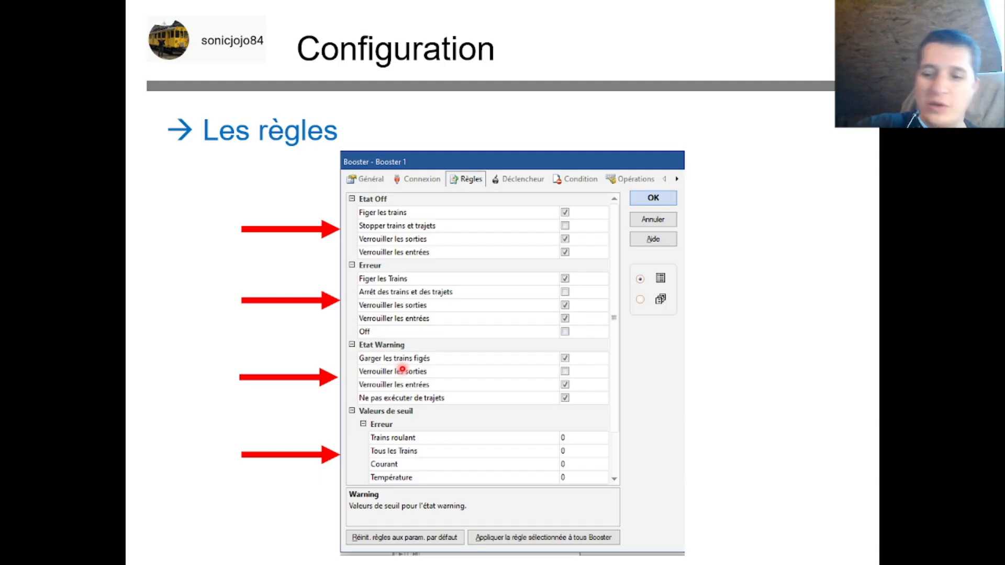
key("Right")
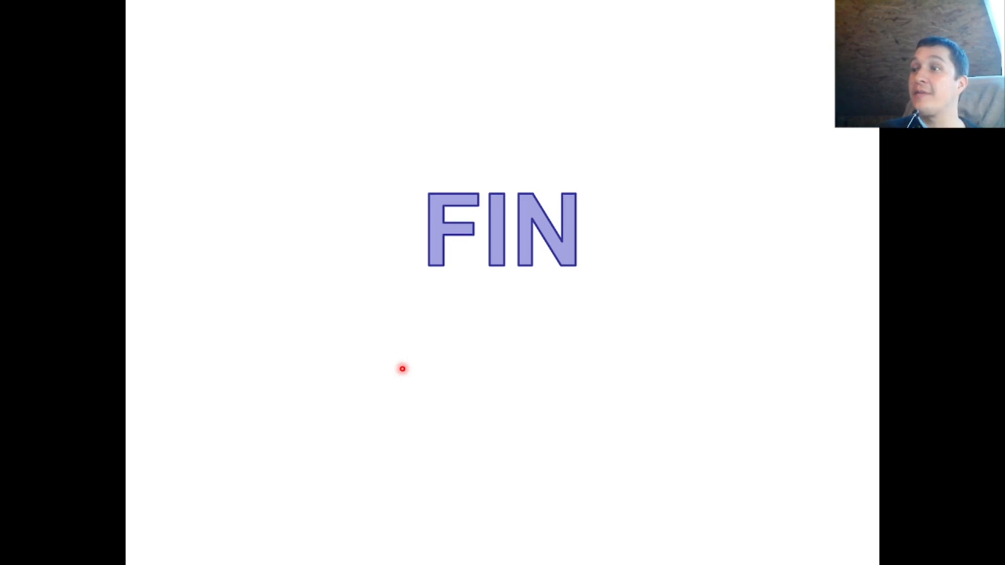